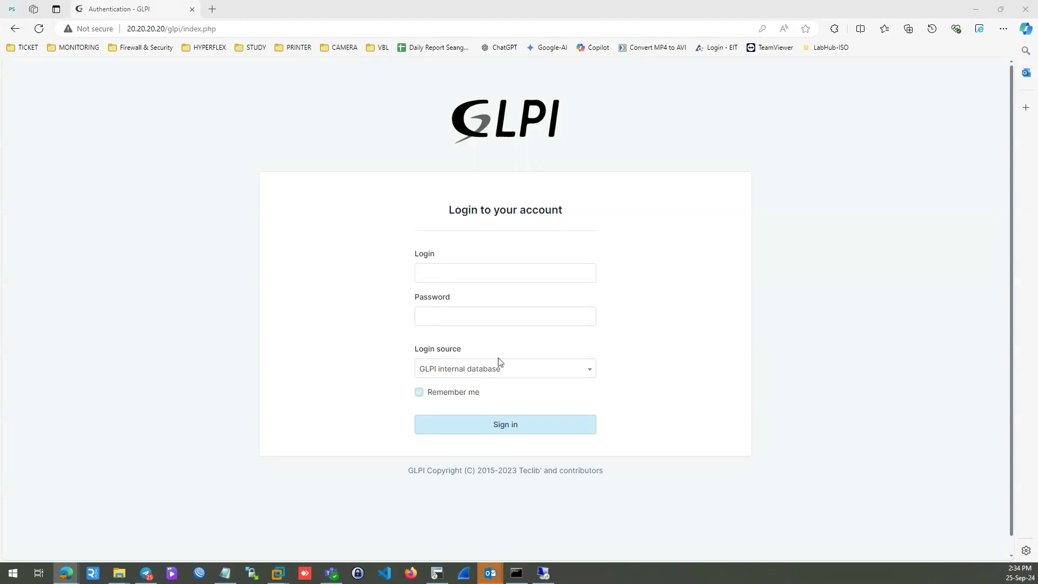
Step: Sign in as glpi with the GLPI internal database login source
click(449, 275)
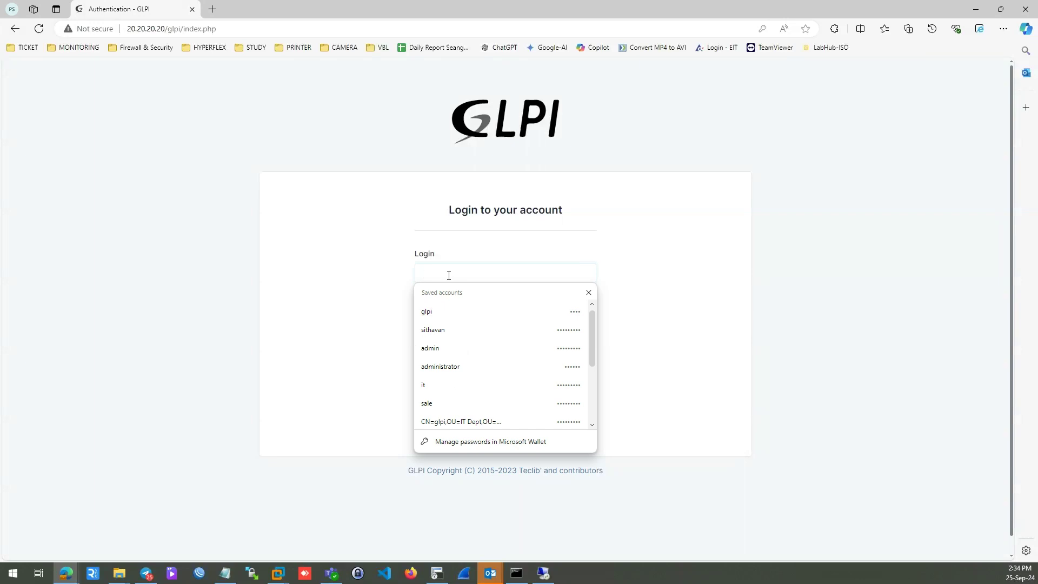
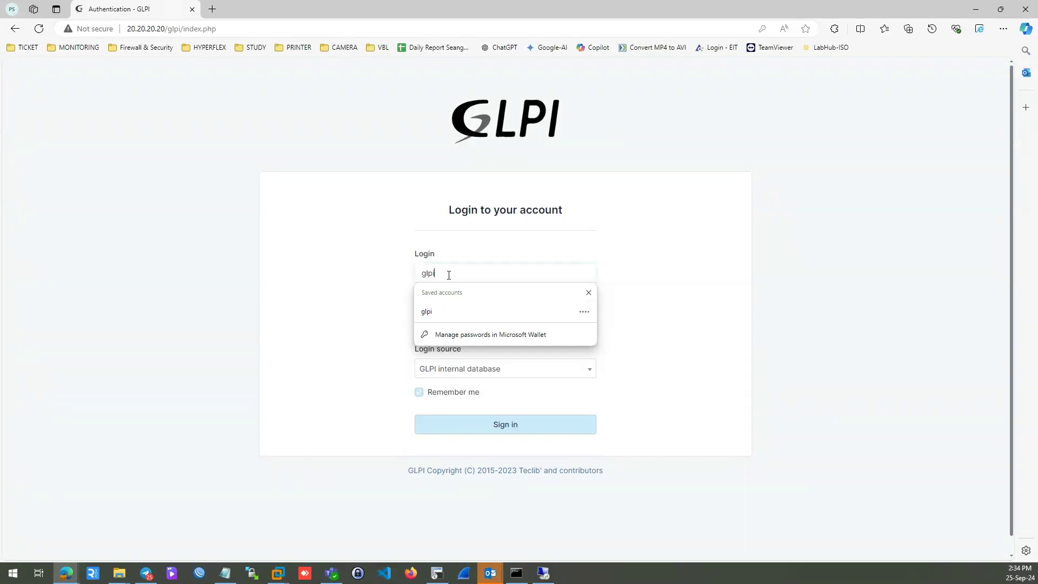
key(Tab)
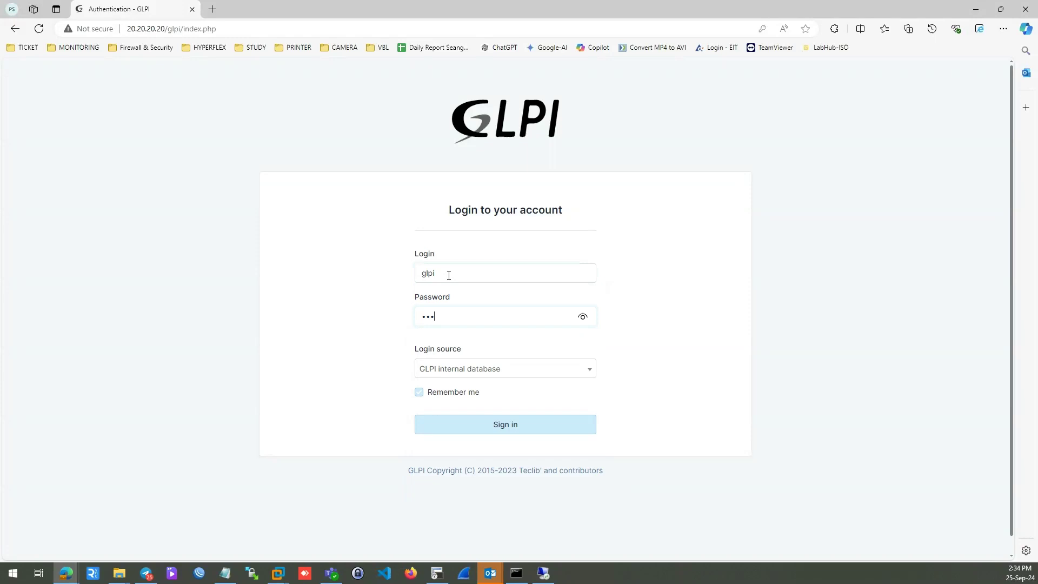
click(491, 425)
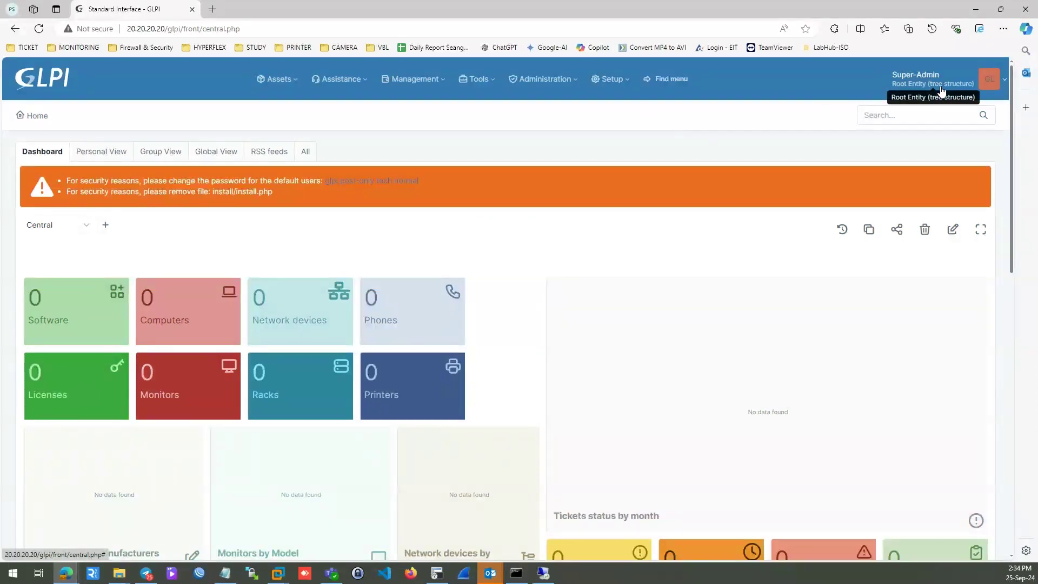
Step: Go to Setup > Authentication > LDAP directories, which lists no directories yet
click(546, 79)
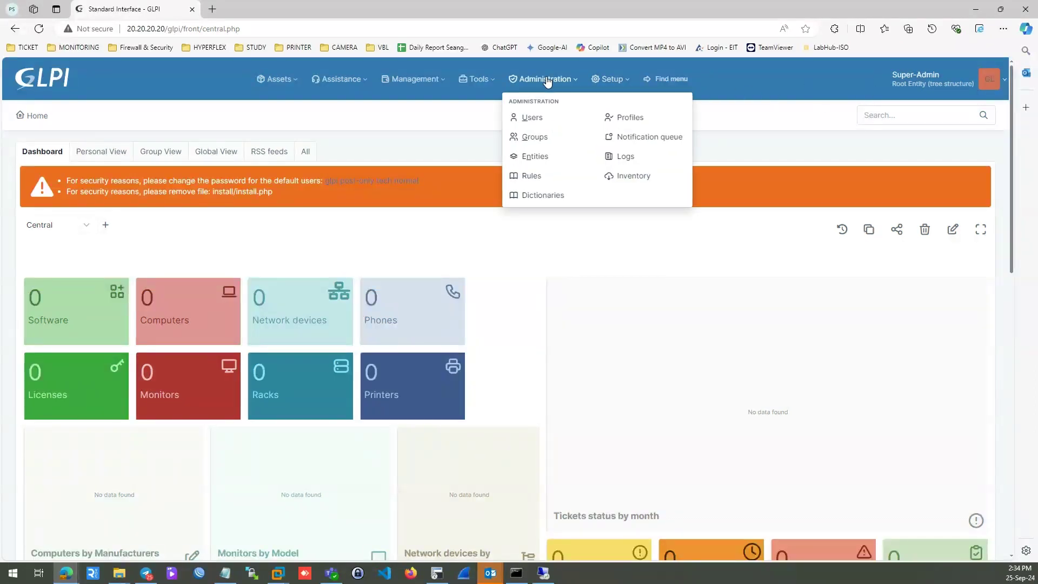
click(614, 79)
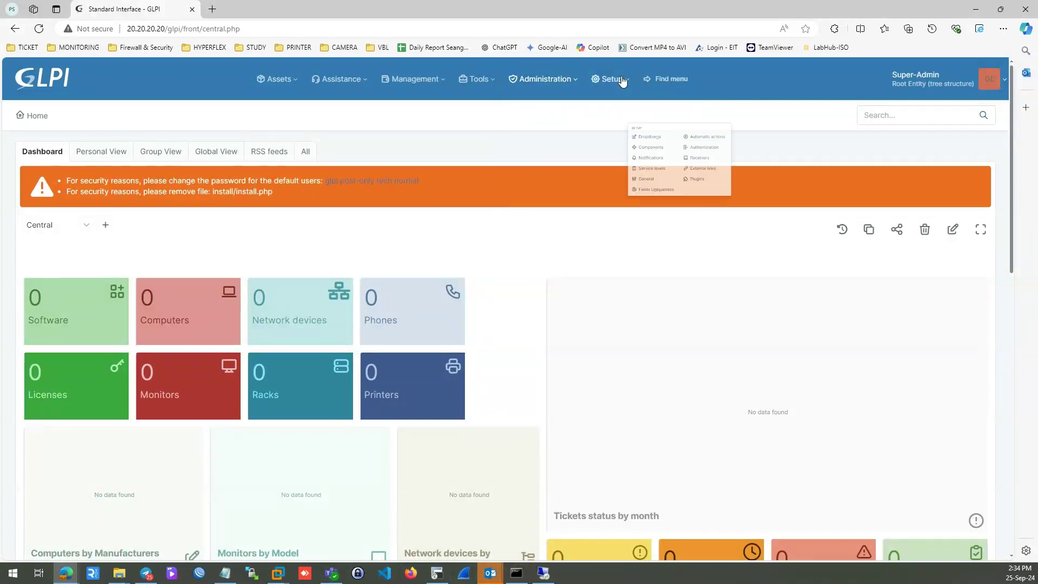
click(704, 136)
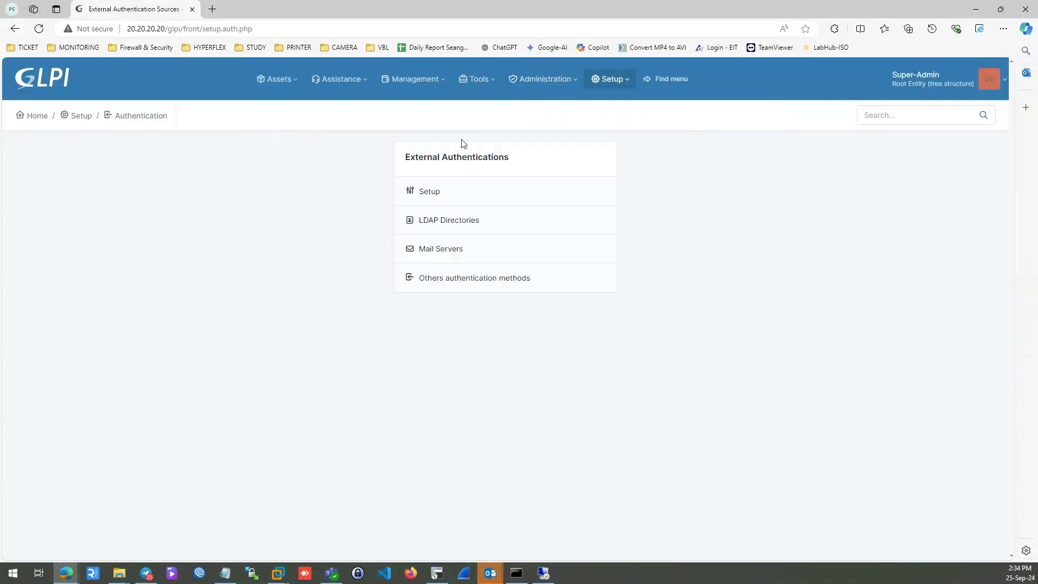
click(437, 227)
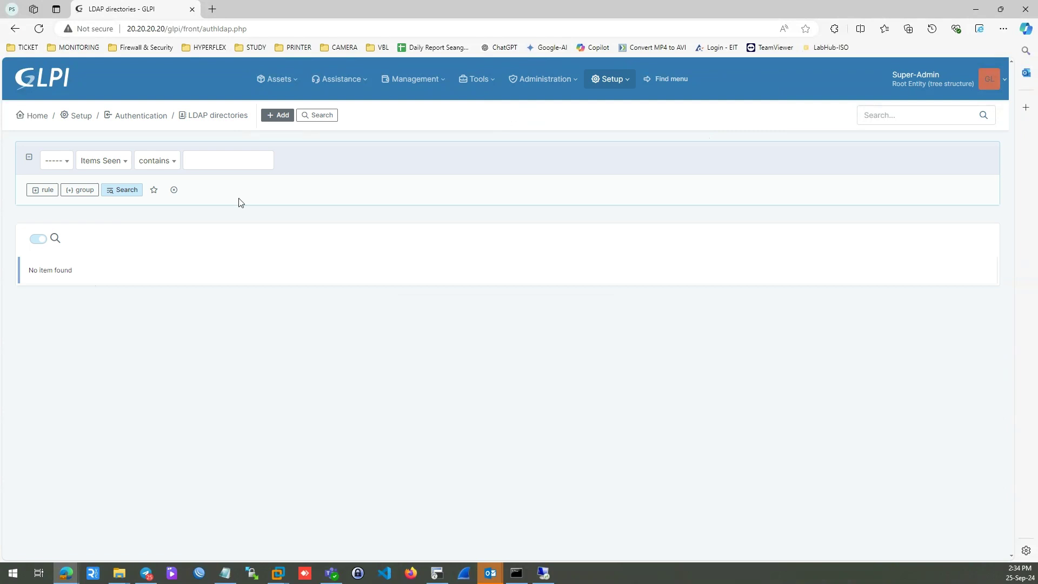
Step: In the AD session, close the distinguishedName editor and user properties, then return to GLPI
click(543, 573)
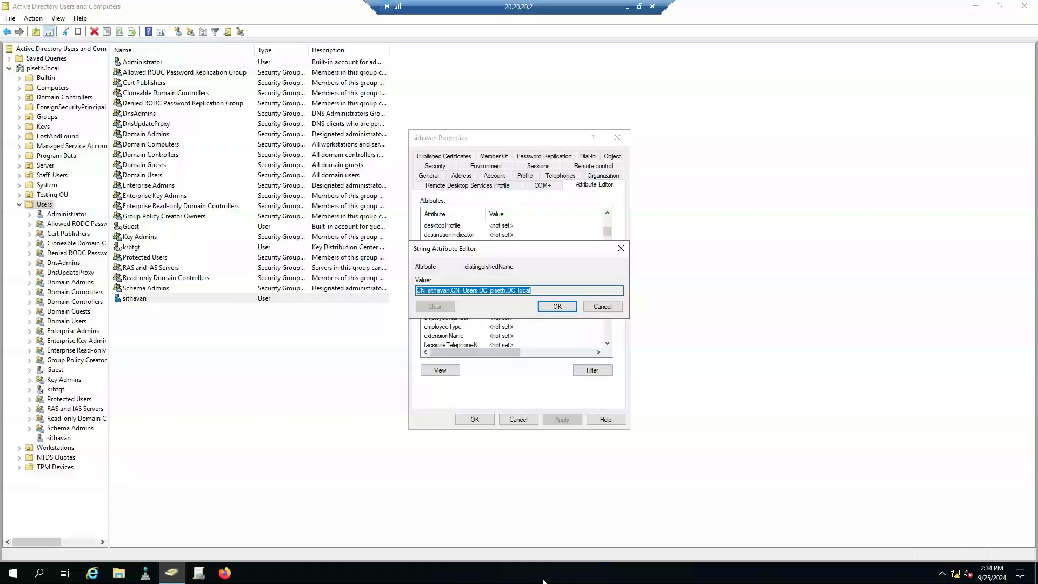
click(602, 306)
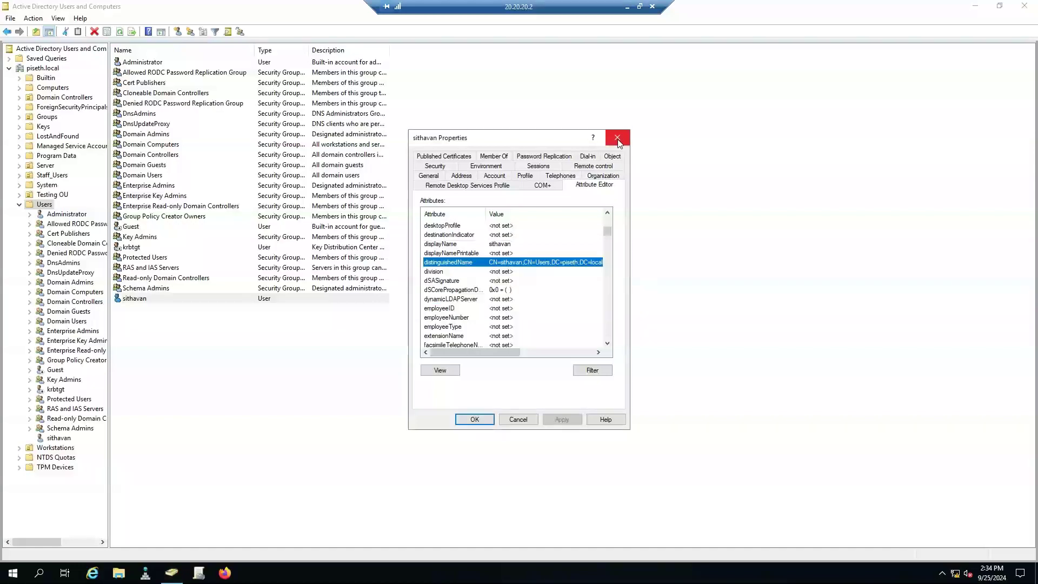
click(619, 141)
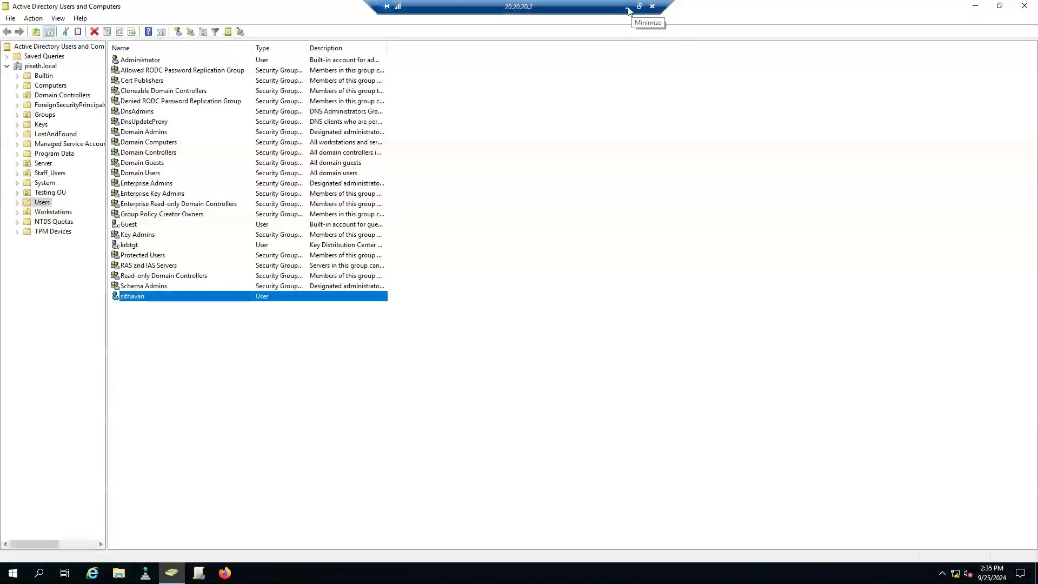
click(628, 10)
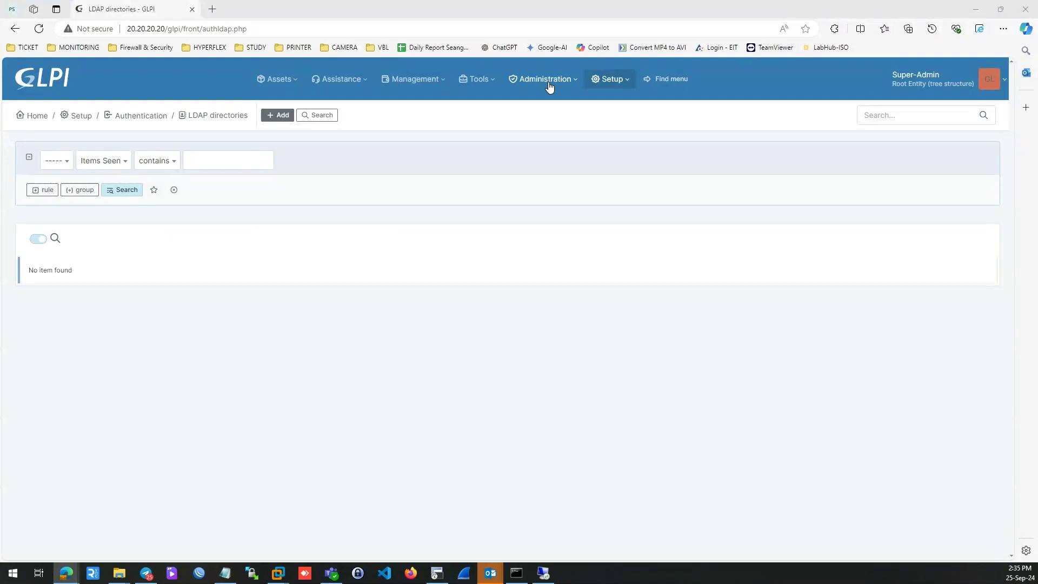
Step: Start a new directory from Setup > Authentication > LDAP directories
click(615, 82)
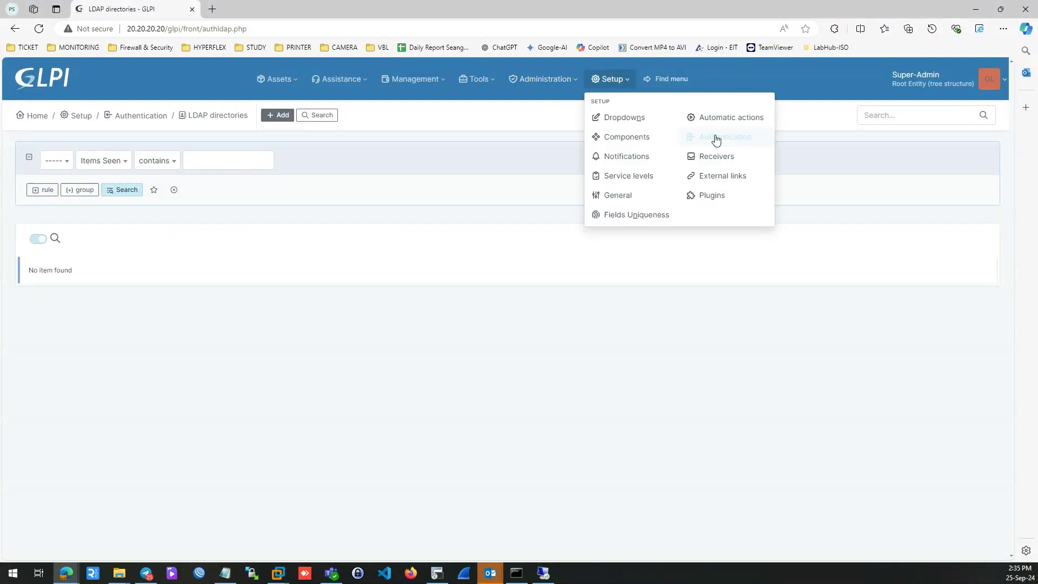
click(716, 141)
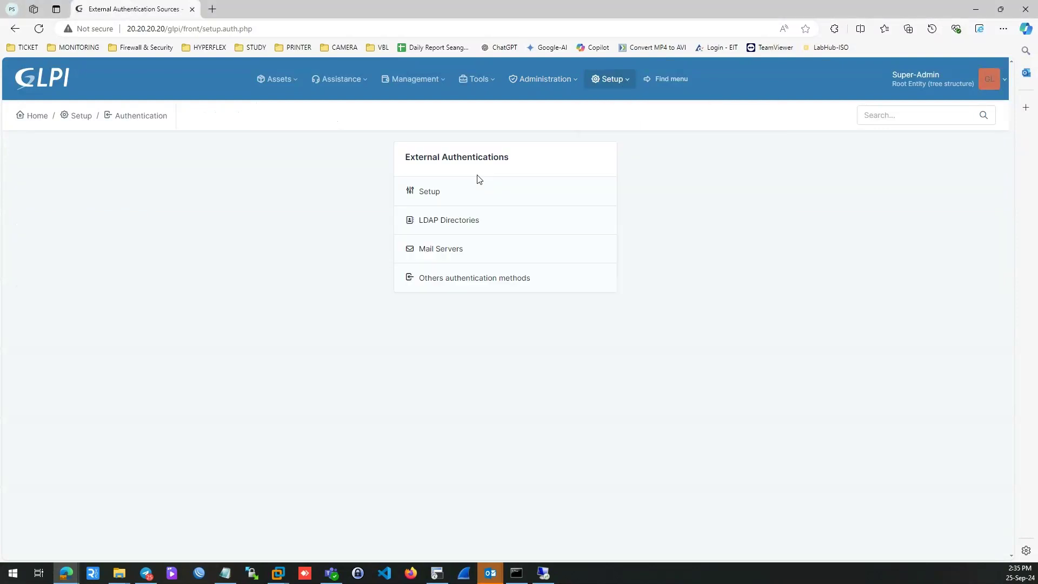
click(443, 224)
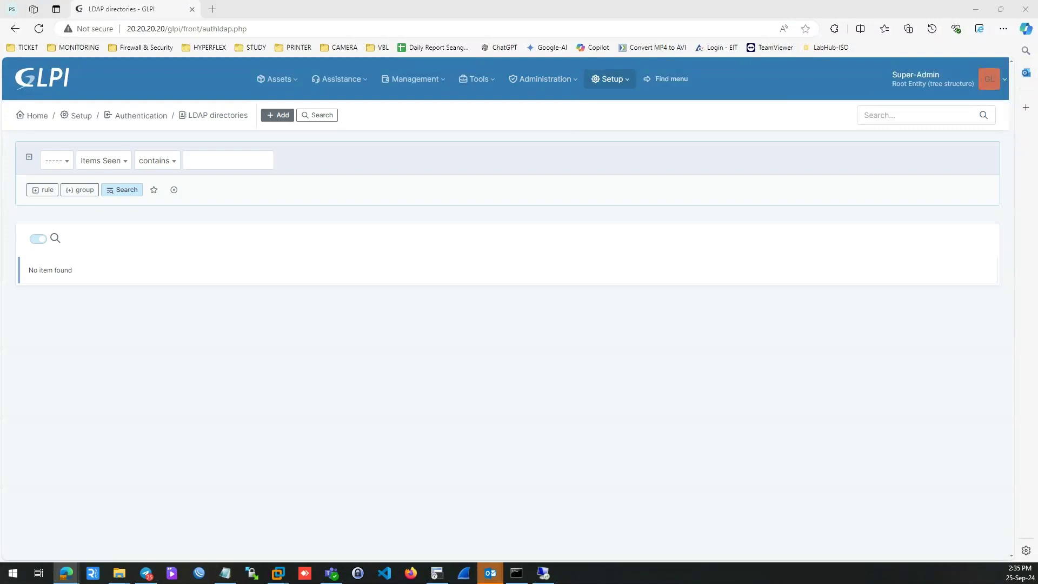
click(266, 120)
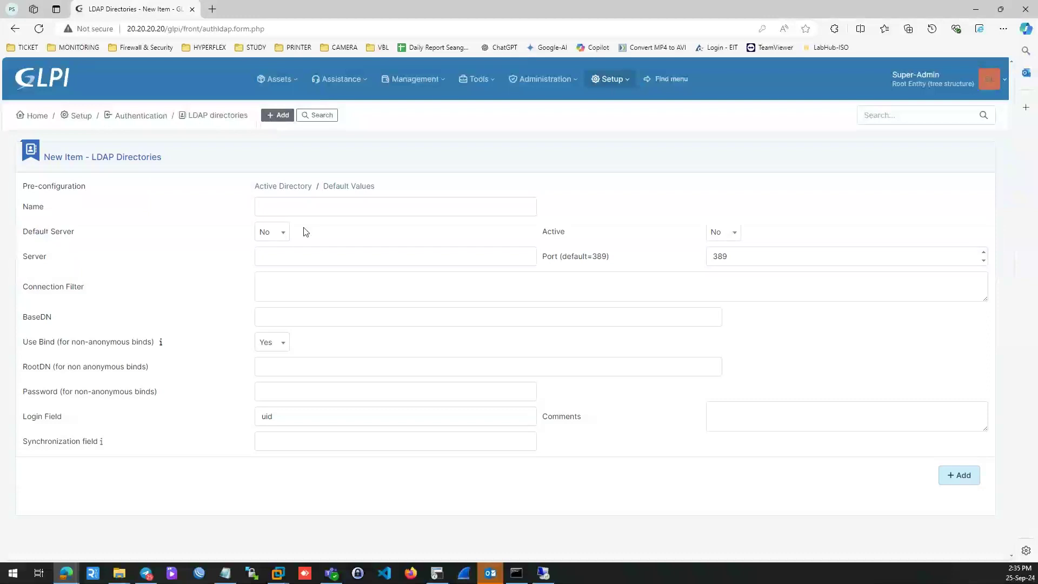
Step: Name the directory LDAP and set its server to 20.20.20.2
click(299, 207)
text(D)
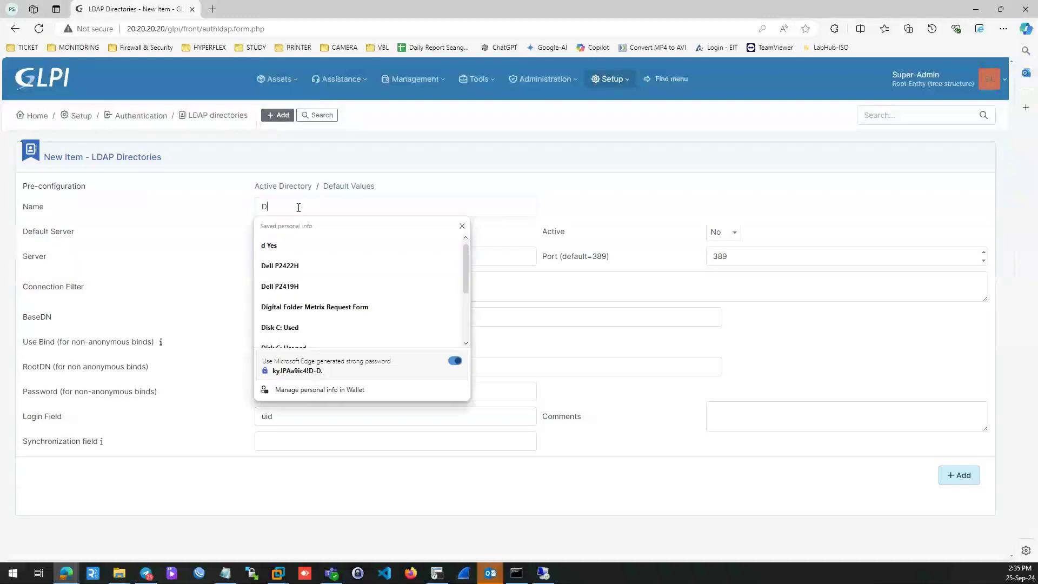
key(BackSpace)
text(LDAP)
key(Escape)
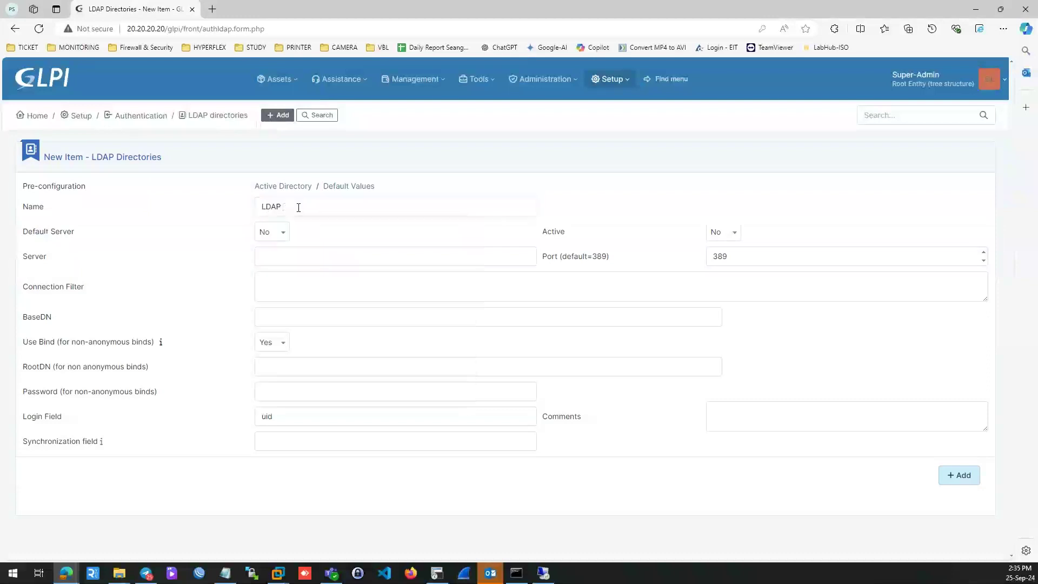
click(291, 258)
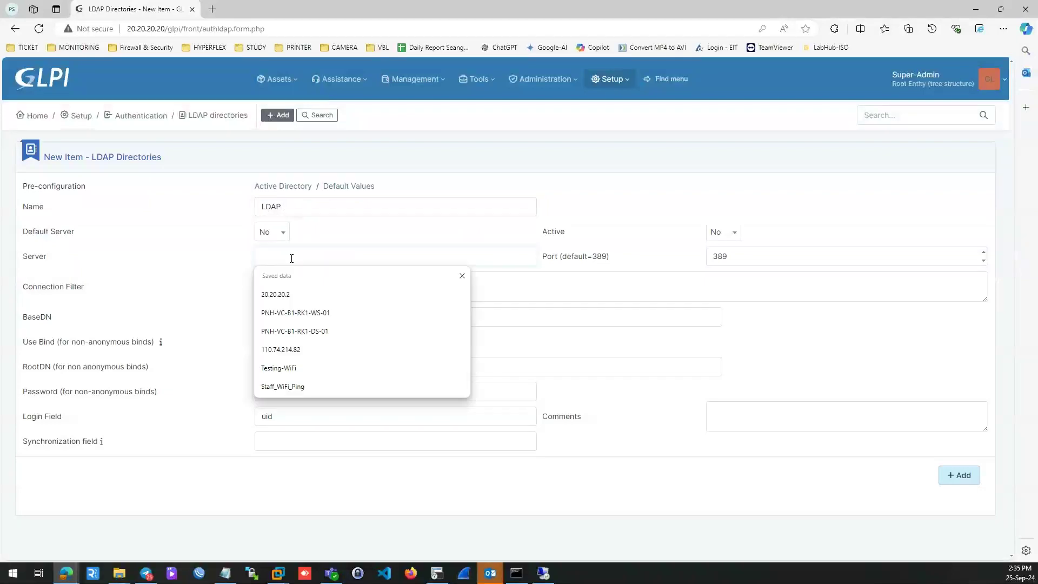
click(275, 294)
Step: After checking the AD session, set BaseDN to dc=piseth, dc=local and move to the bind DN field
click(545, 572)
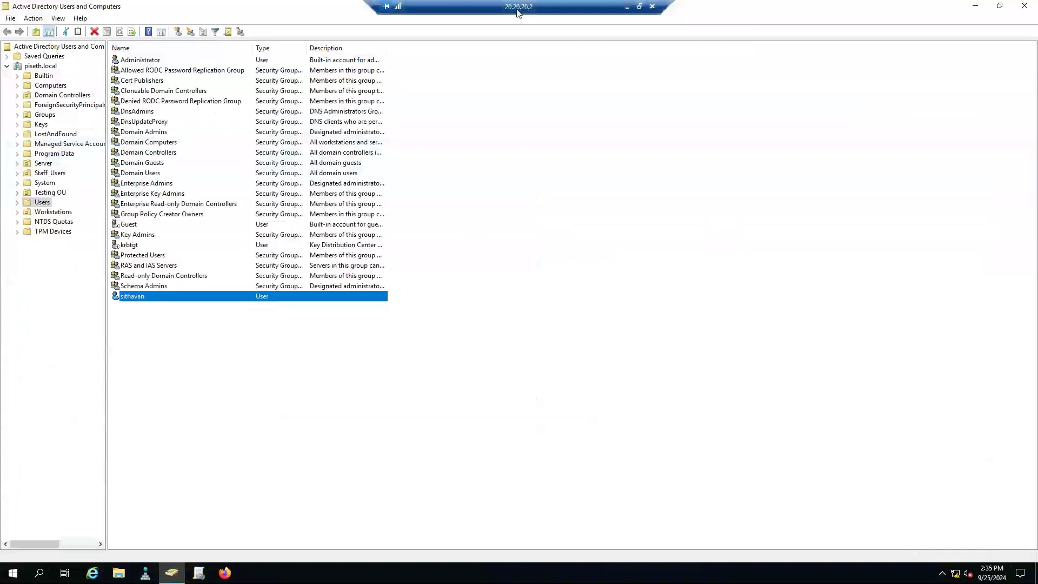
click(627, 6)
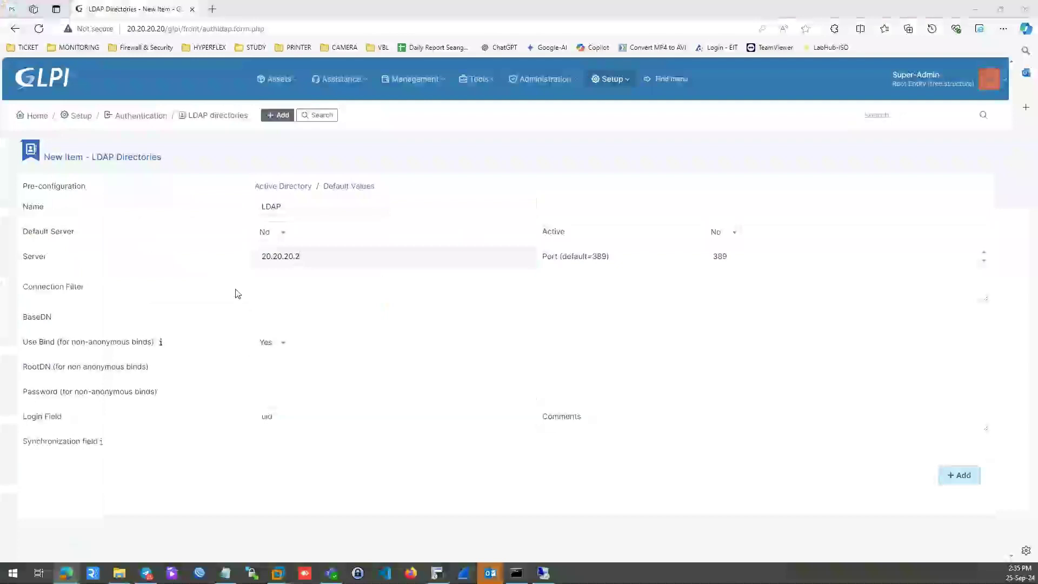
click(278, 315)
key(Down)
key(Return)
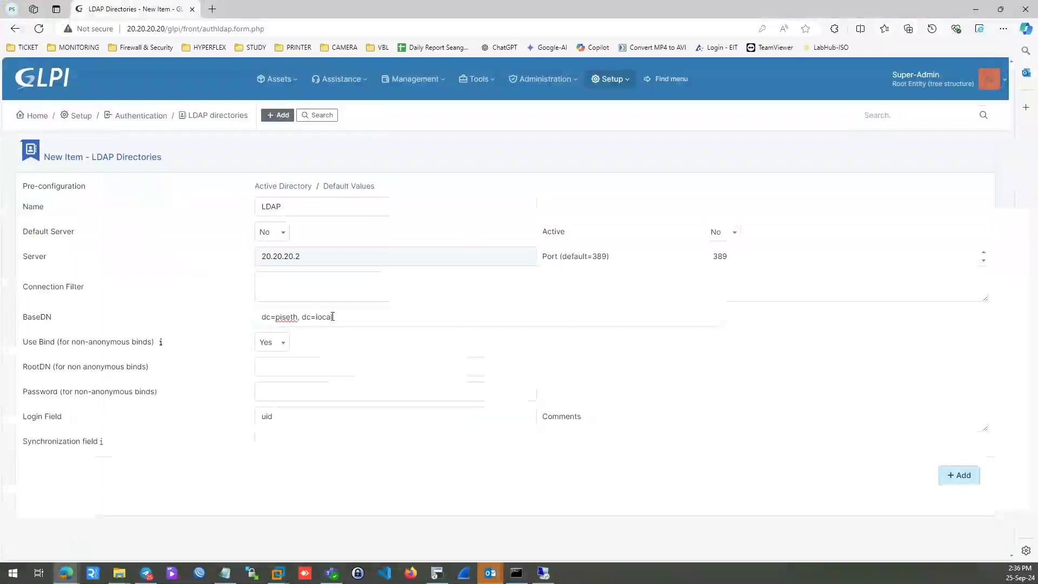
click(284, 370)
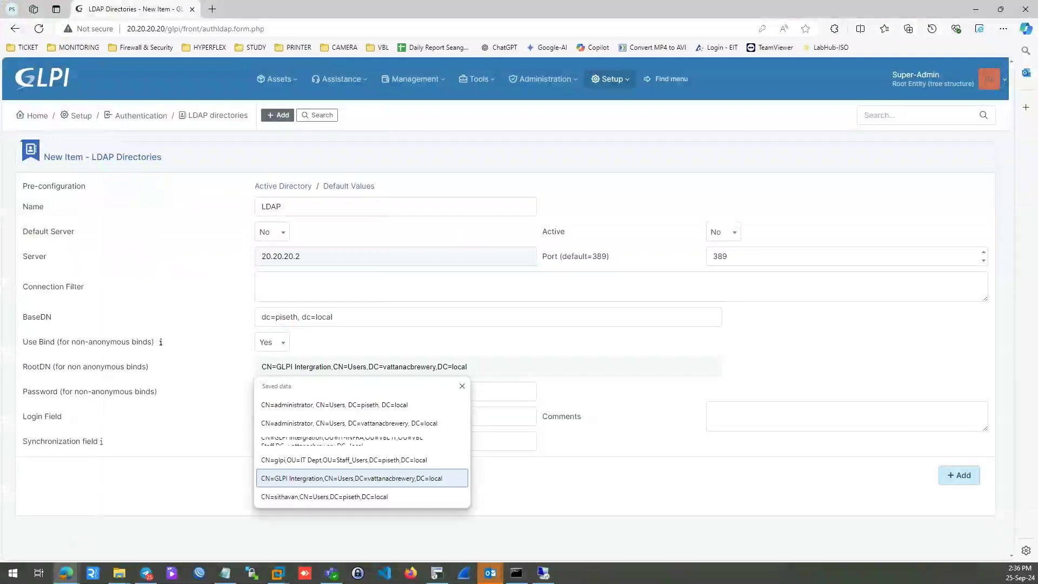
key(alt+Tab)
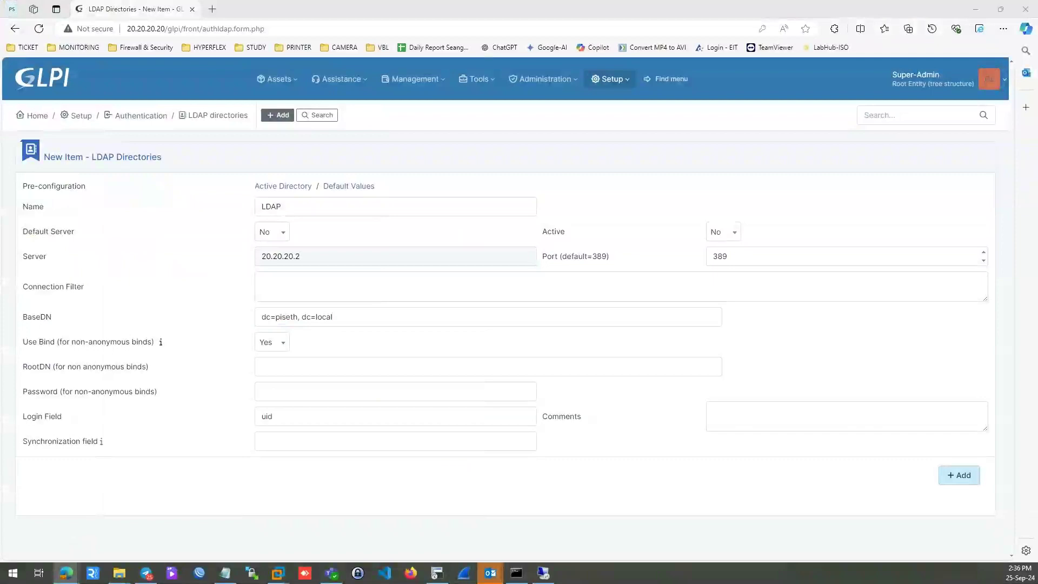
Step: Copy the user's distinguishedName value from the Attribute Editor in Active Directory Users and Computers
click(539, 572)
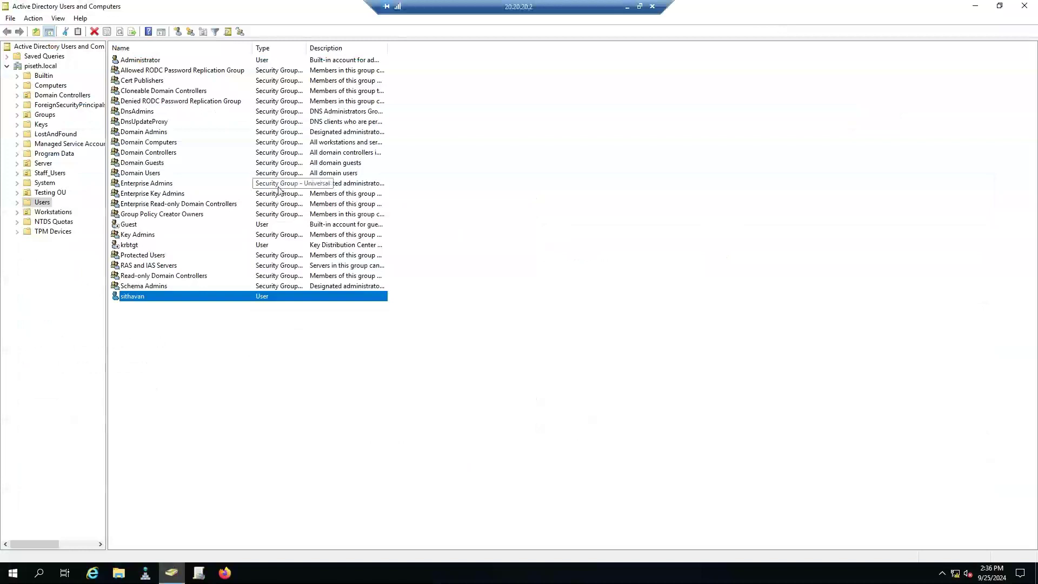
double_click(139, 299)
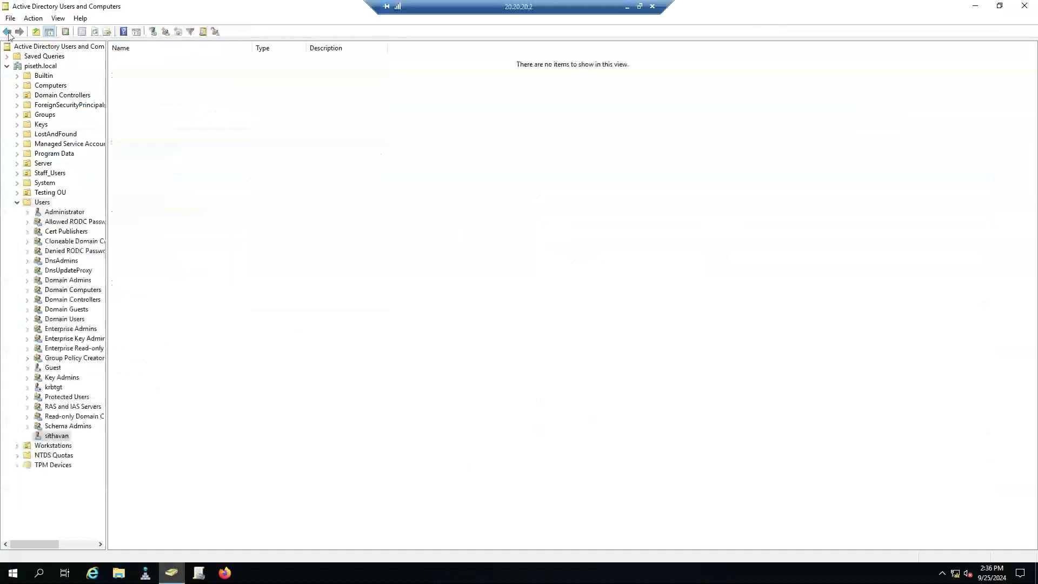
click(7, 32)
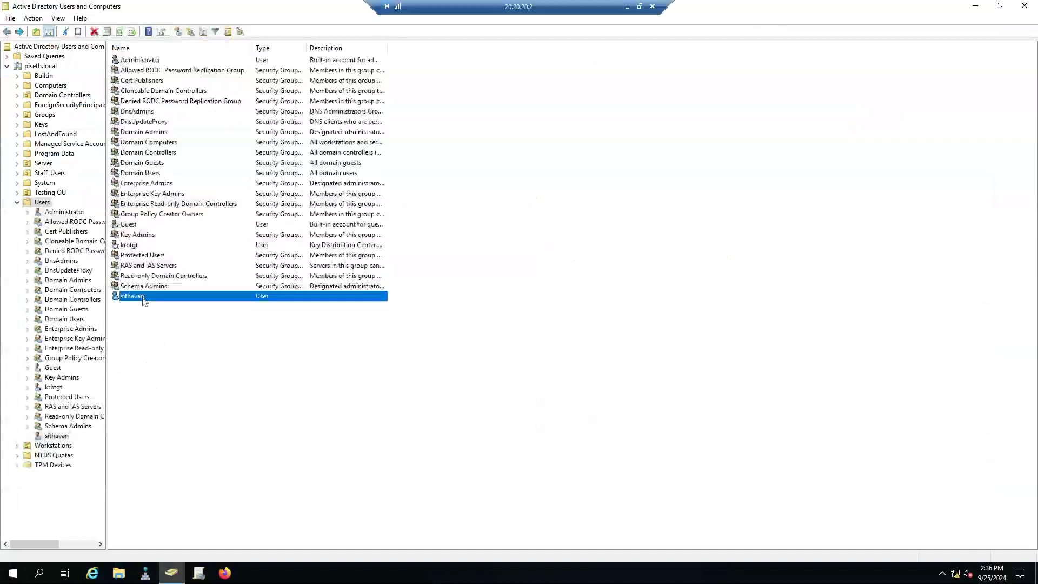
double_click(142, 298)
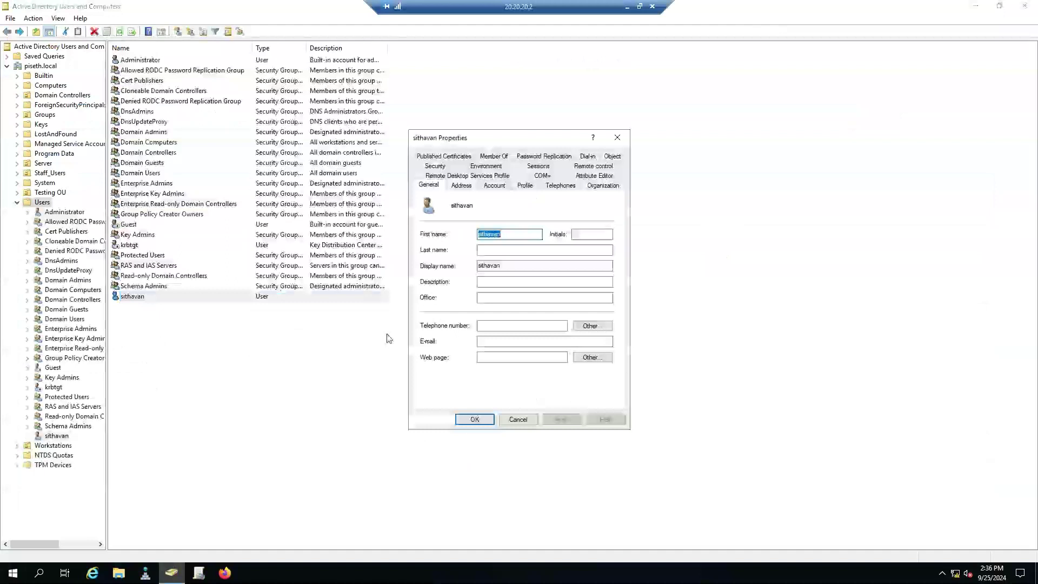
click(592, 176)
scroll(511, 258, down, 4)
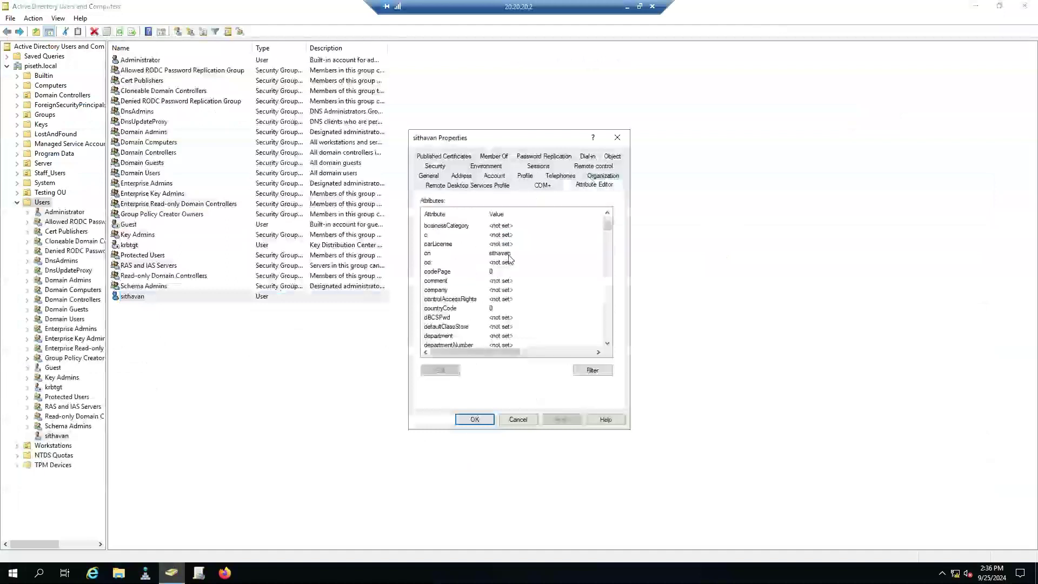
scroll(511, 259, down, 5)
click(483, 264)
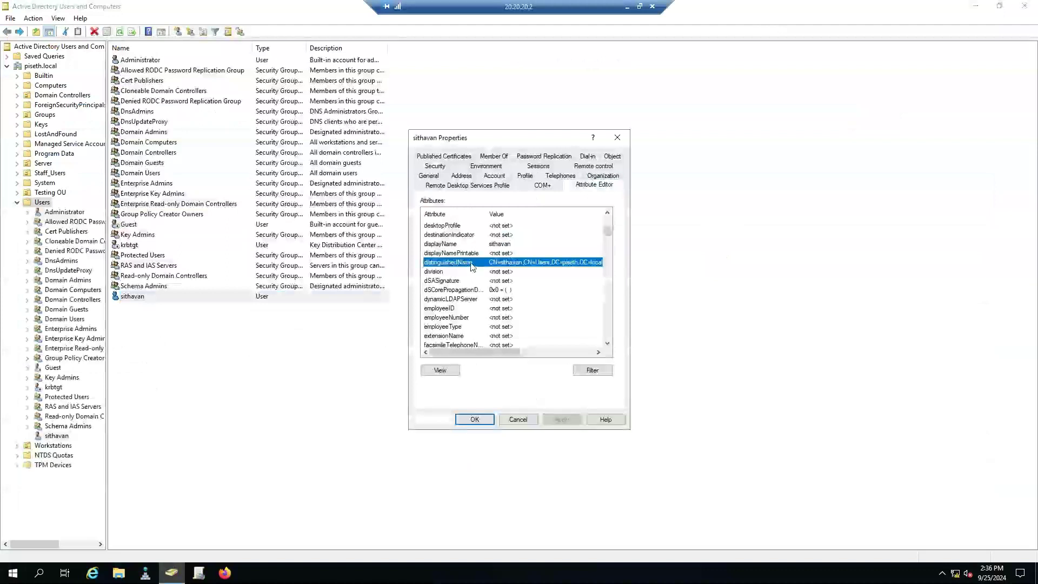
double_click(471, 268)
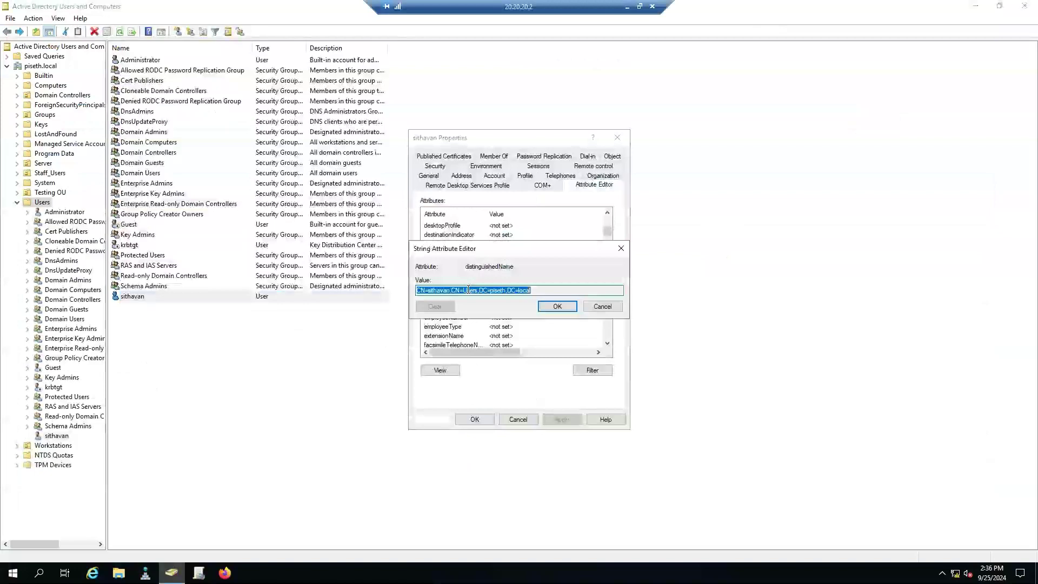
right_click(468, 290)
click(496, 324)
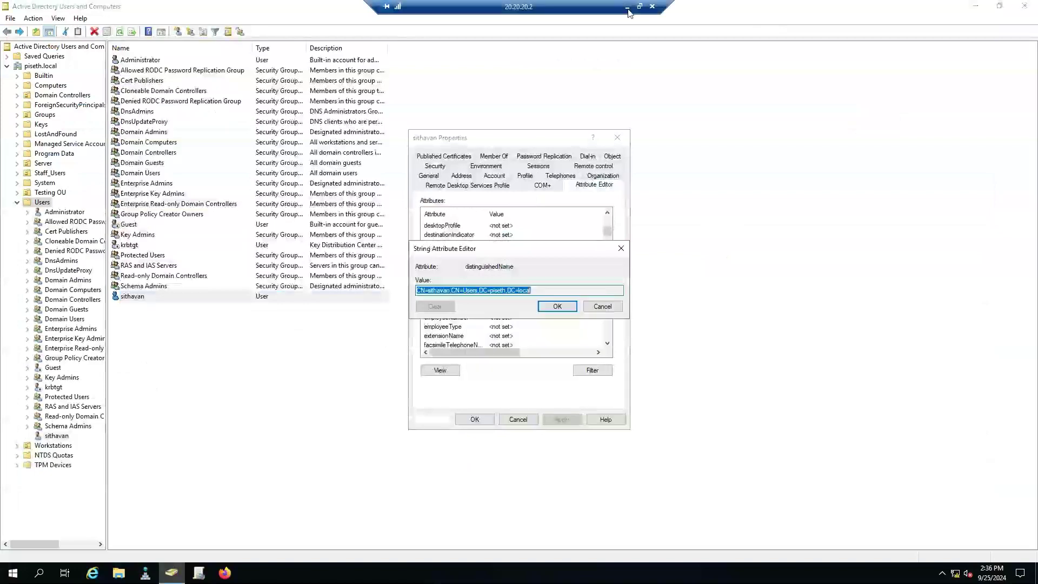
click(627, 9)
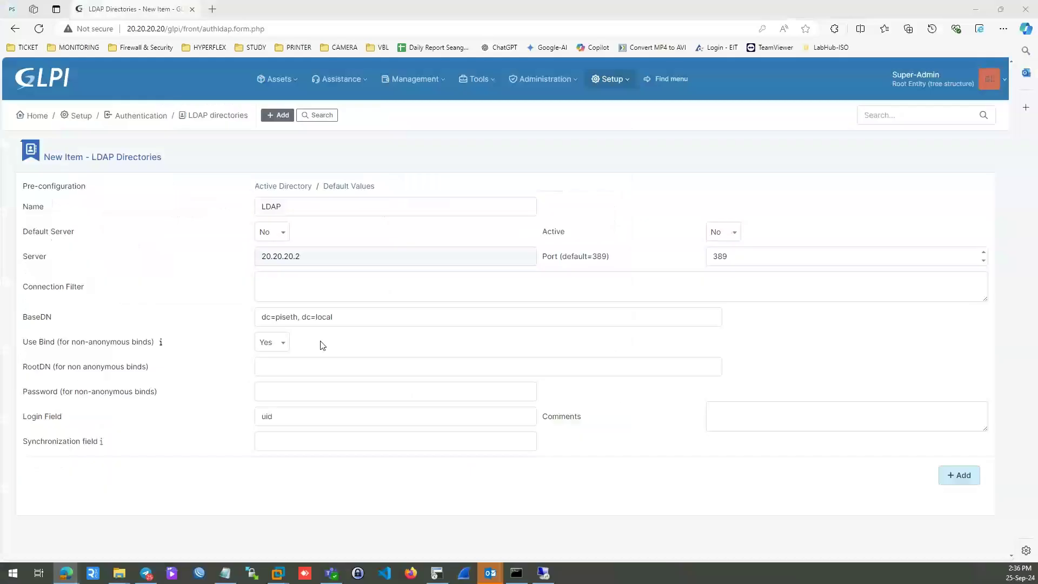
Step: Fill RootDN with the copied distinguished name and enter the bind password
click(404, 369)
key(ctrl+v)
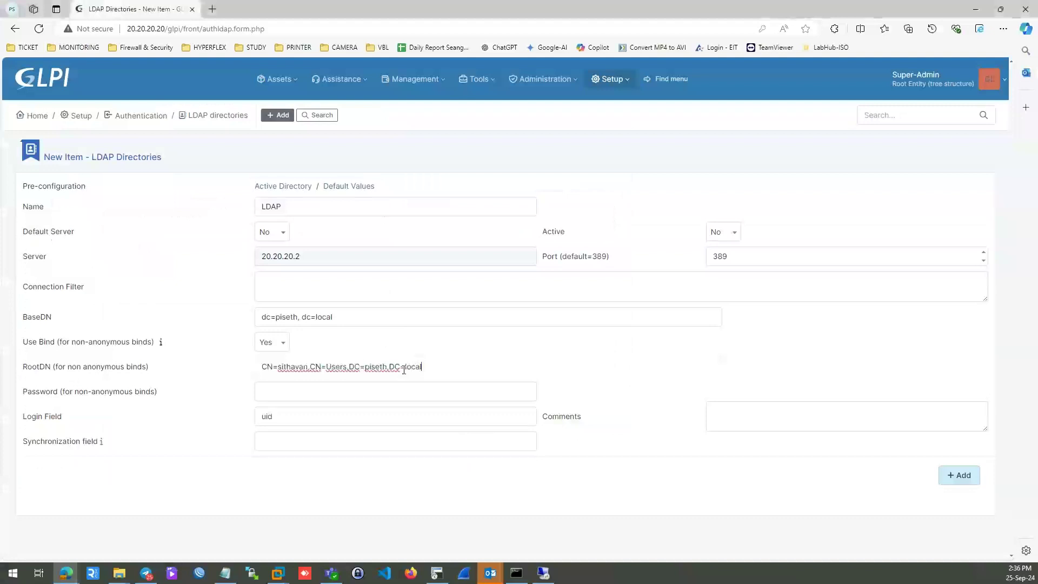
click(308, 367)
drag(308, 366, 279, 370)
click(309, 366)
click(295, 395)
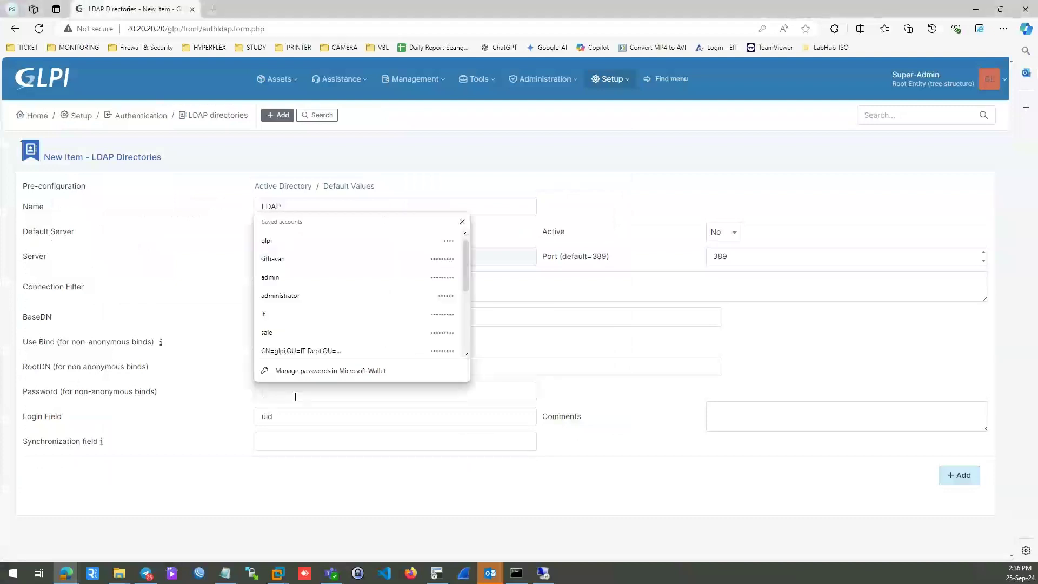
click(185, 495)
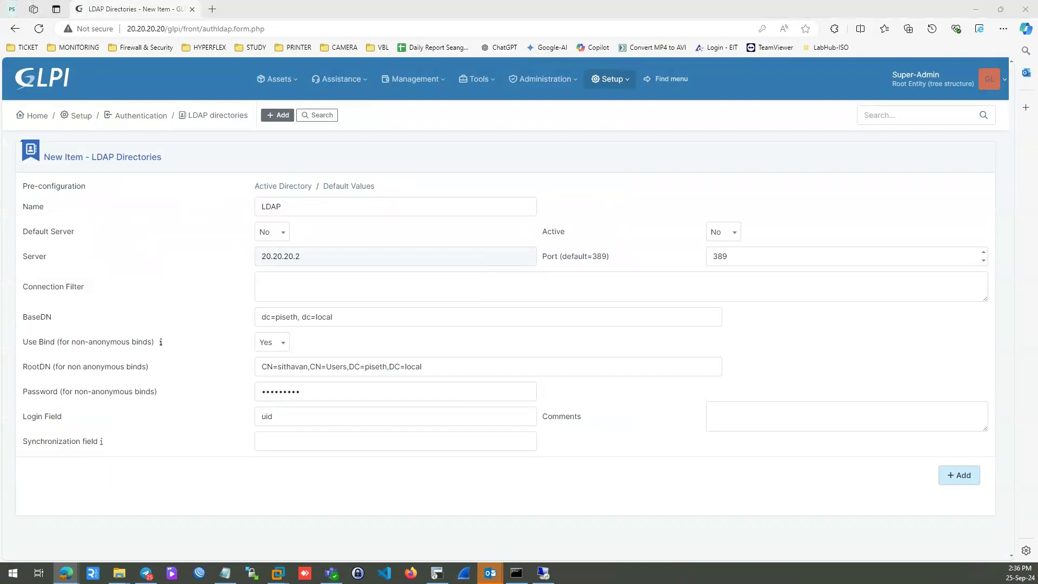
Step: Replace the uid login field with samaccountname, set Active to Yes, and add the directory
click(263, 417)
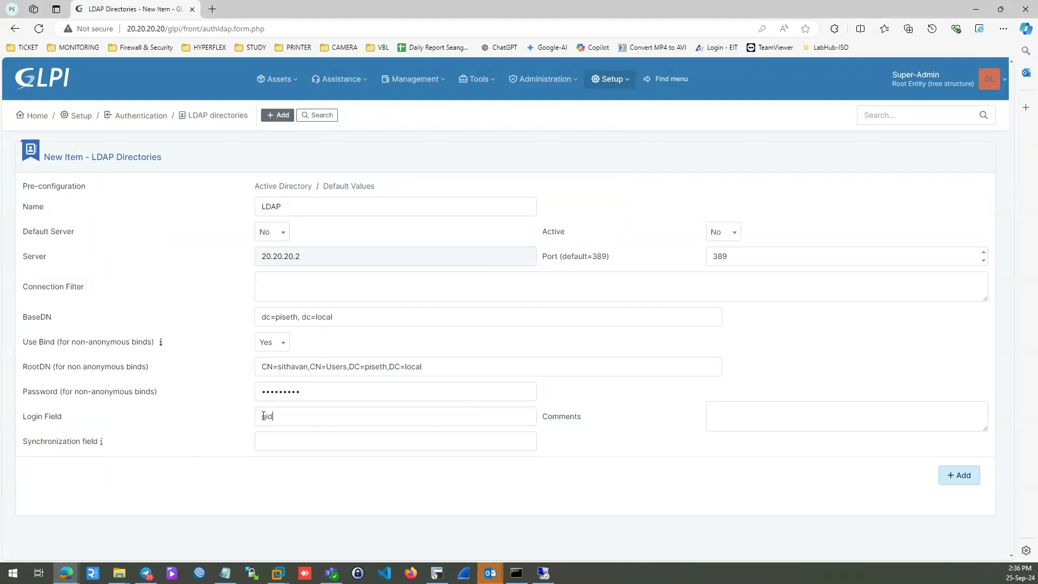
double_click(263, 417)
text(samaccountname)
click(717, 236)
click(719, 269)
click(960, 476)
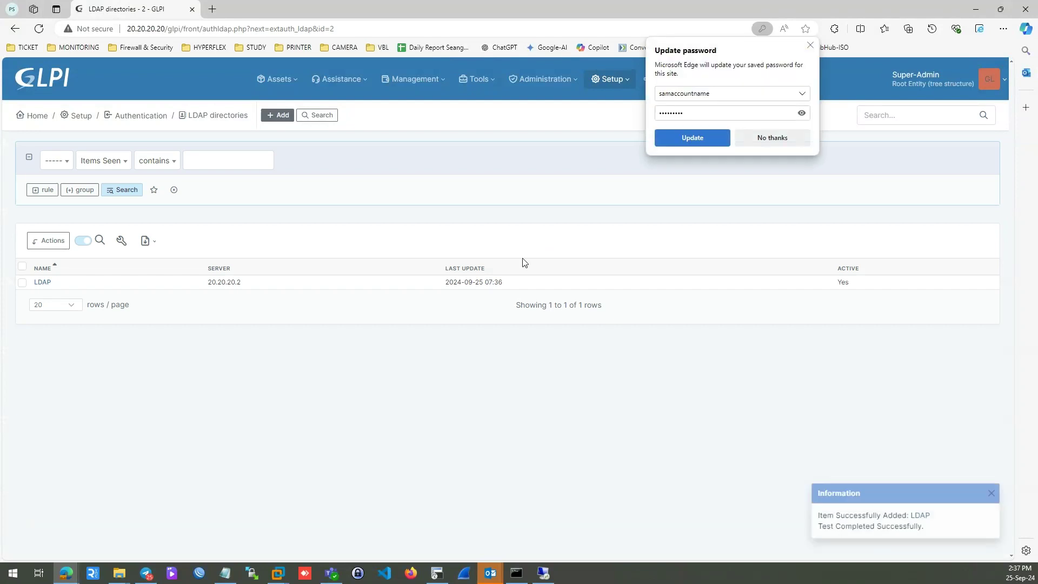
Step: Reopen the LDAP directory and rerun its connection test, which succeeds
click(41, 283)
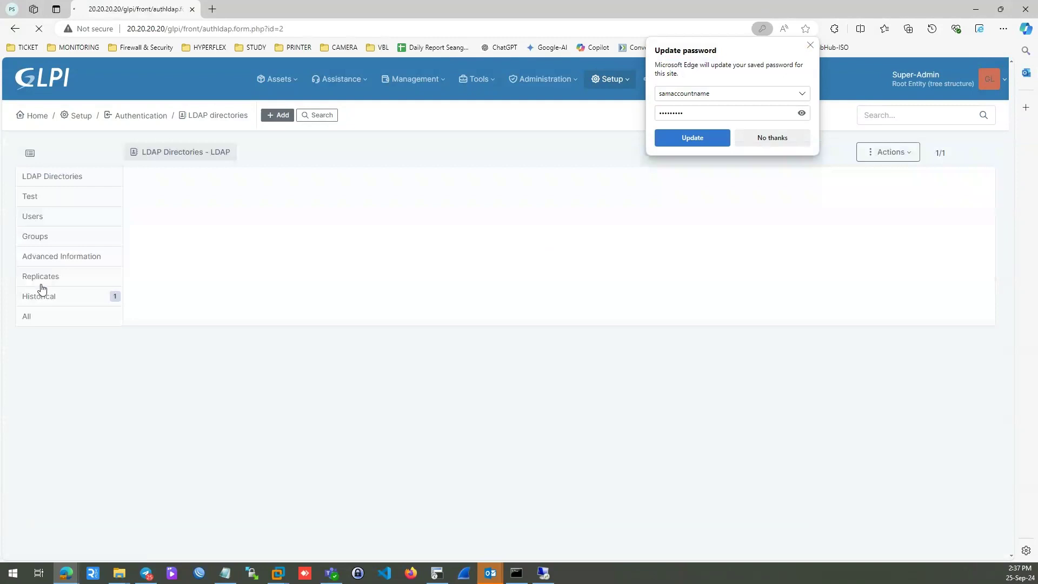
click(568, 210)
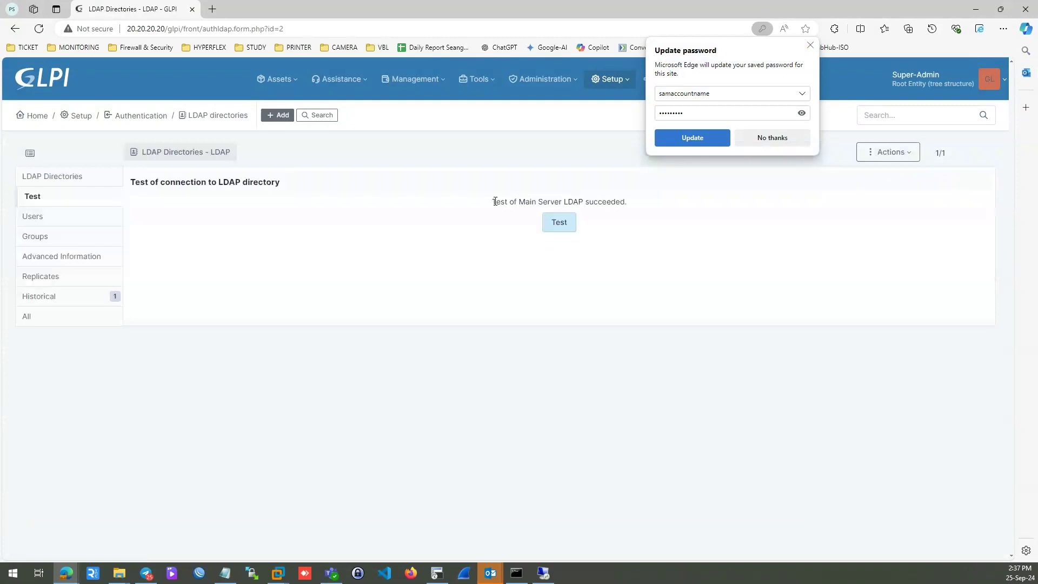
drag(494, 201, 673, 203)
click(469, 261)
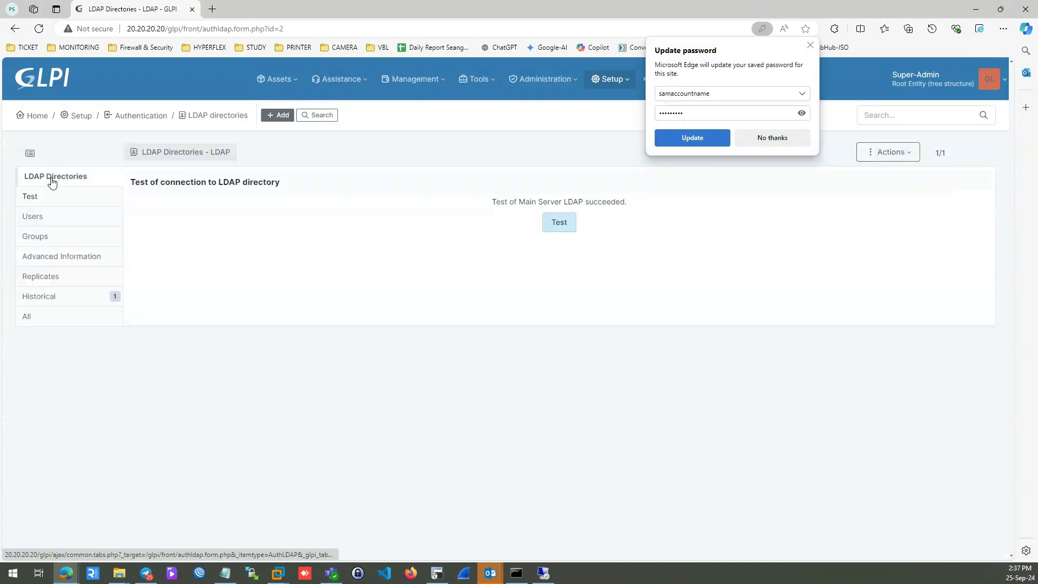
click(52, 179)
click(887, 170)
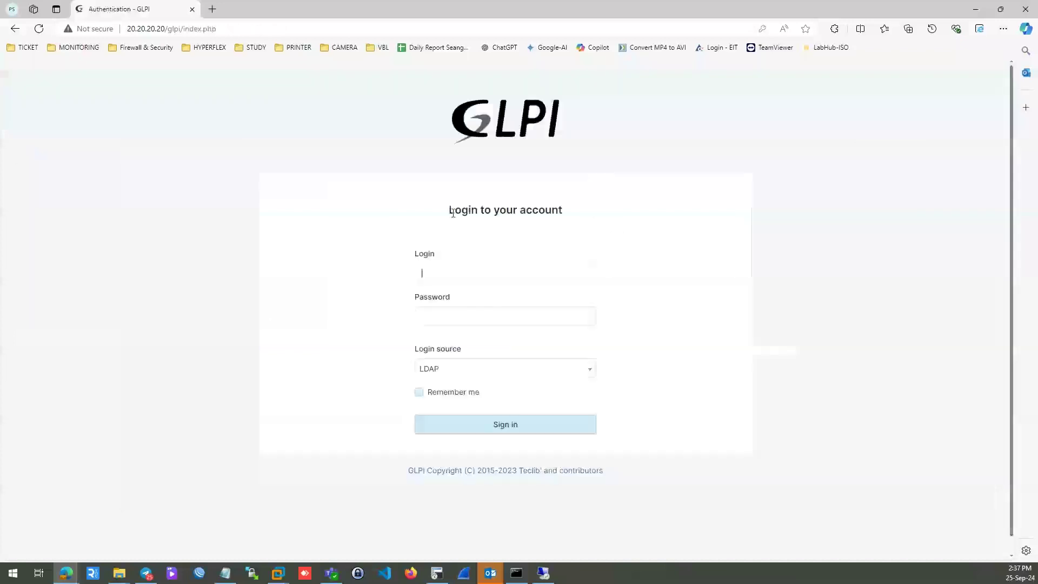
Step: Sign in with the AD user's login and password, keeping LDAP as the login source
click(432, 372)
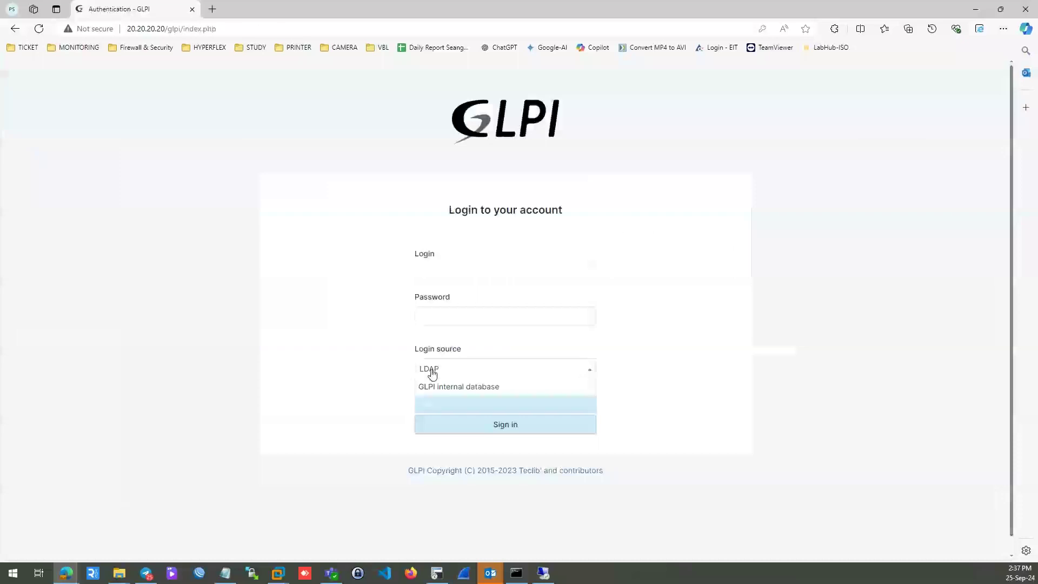
click(442, 404)
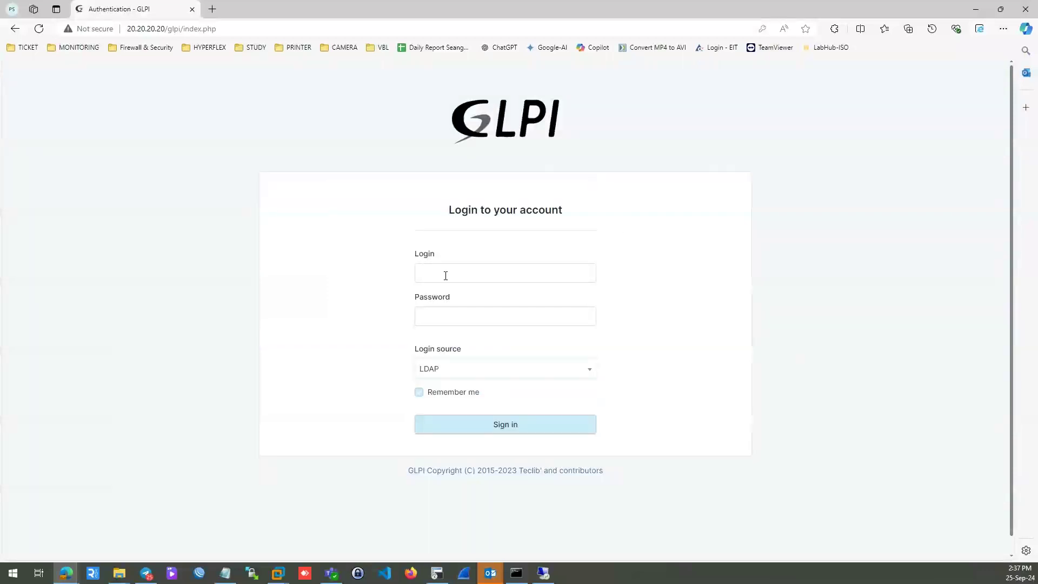
click(445, 276)
text(sithavan)
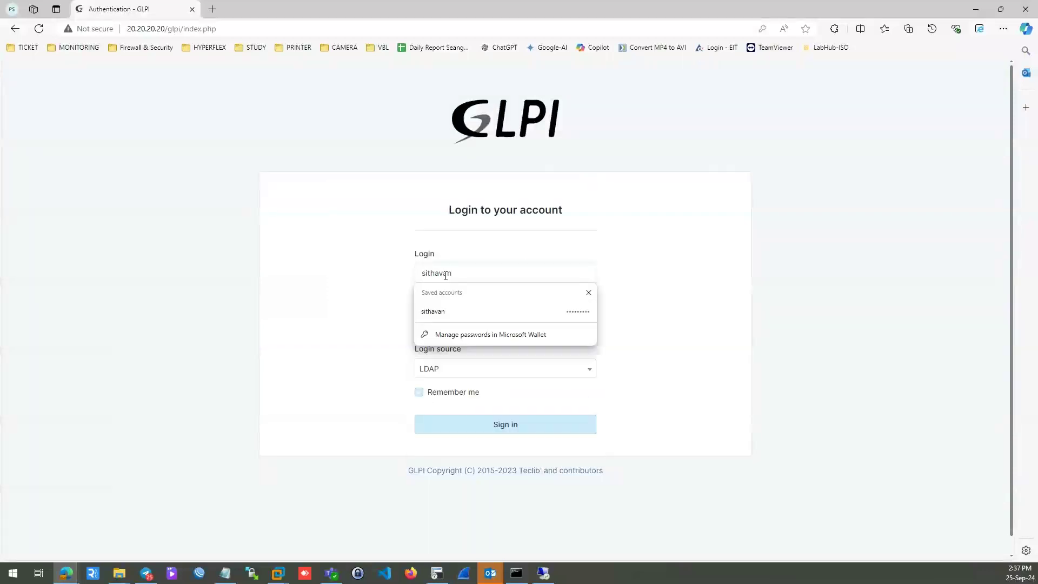
key(Tab)
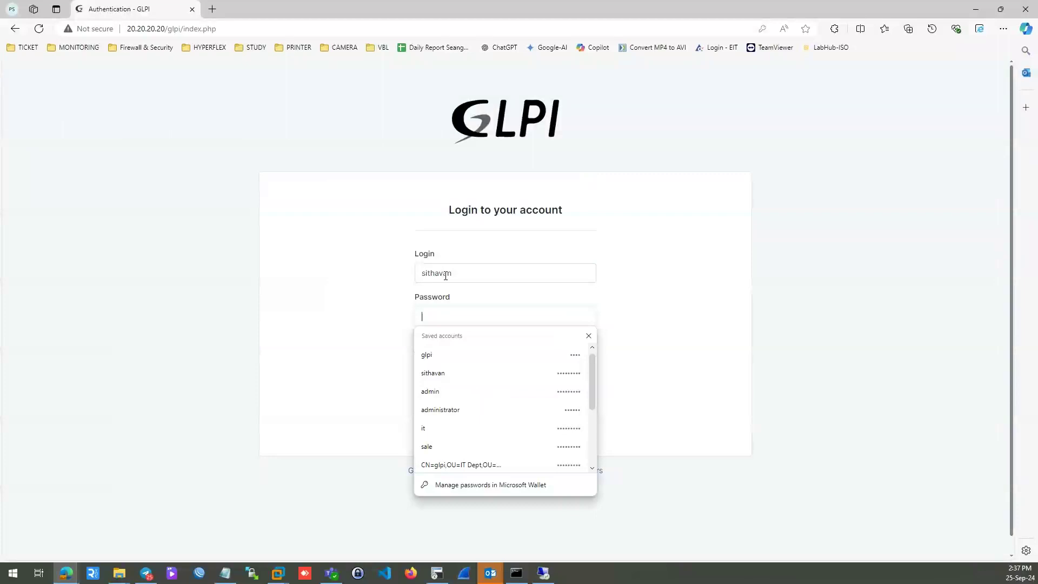
text(••••••)
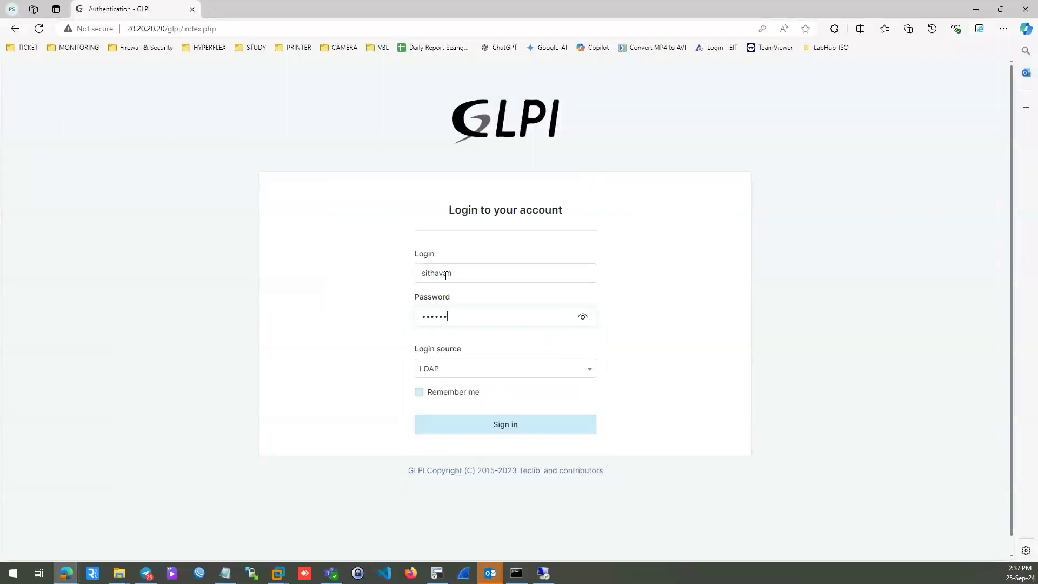
text(•••)
click(490, 431)
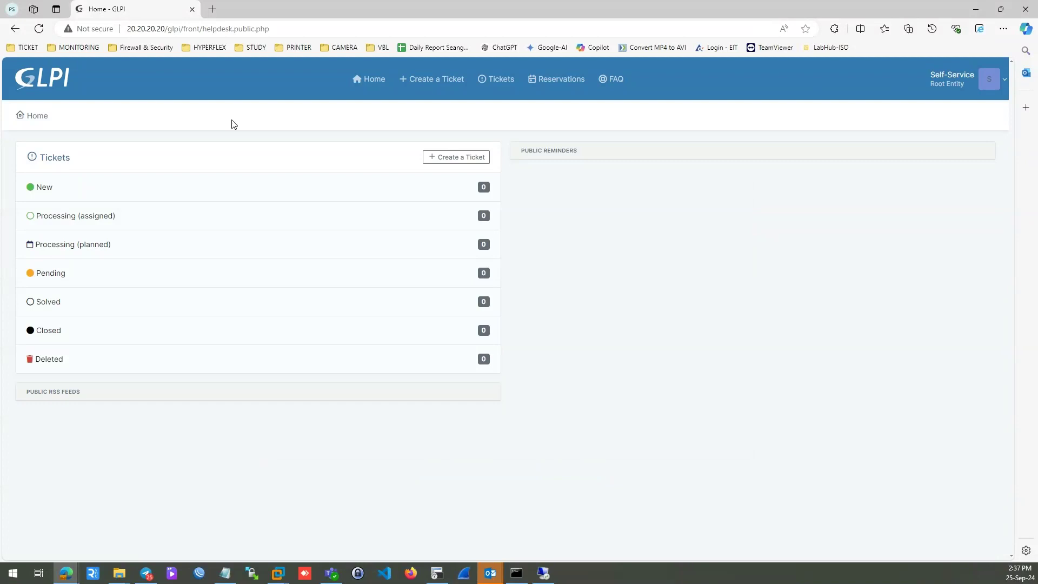
Step: Log out of Self-Service and sign back in as glpi via GLPI internal database
click(982, 80)
mouse_move(956, 118)
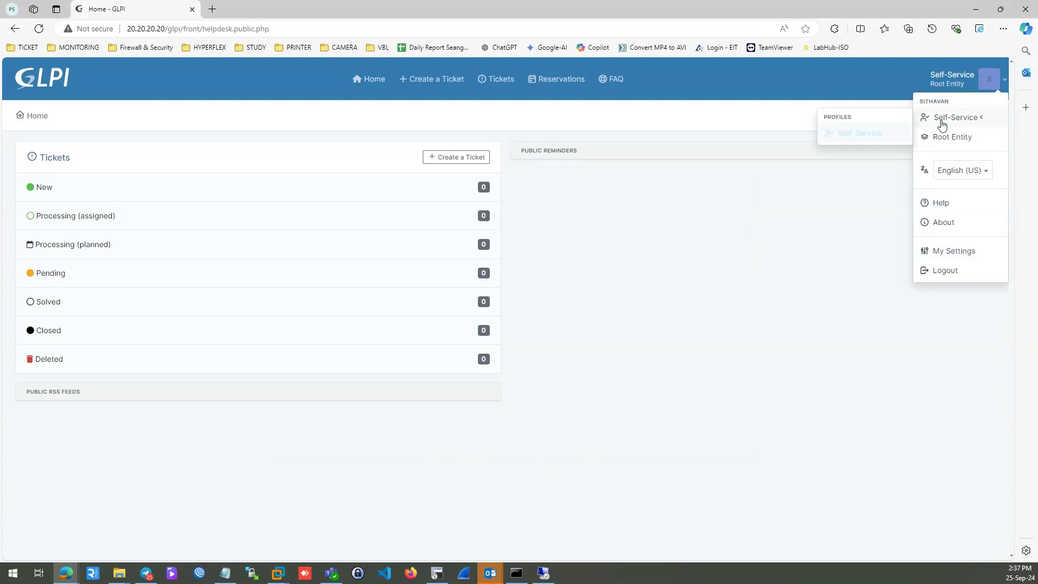
click(945, 270)
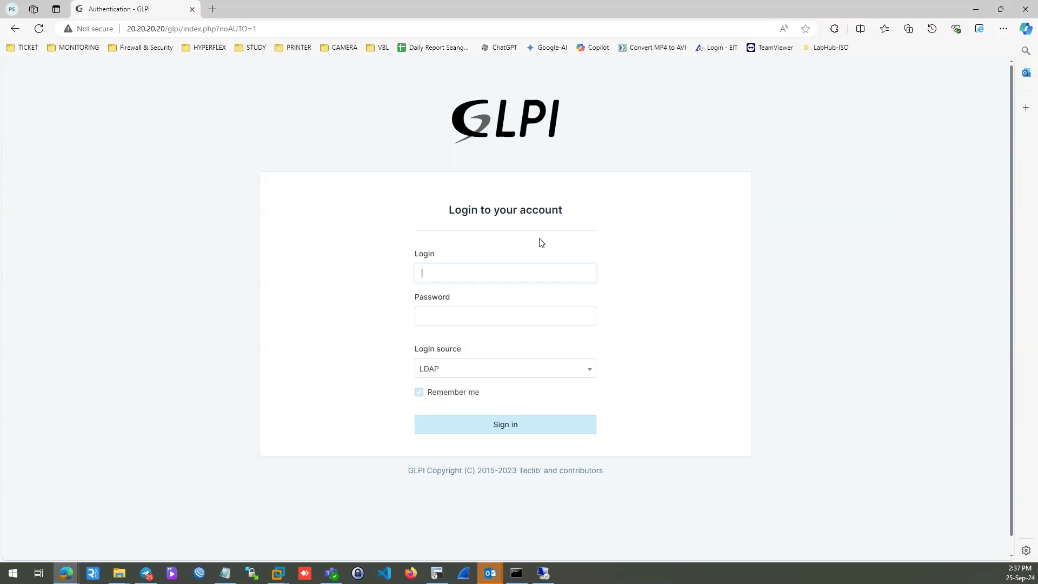
click(499, 273)
click(461, 329)
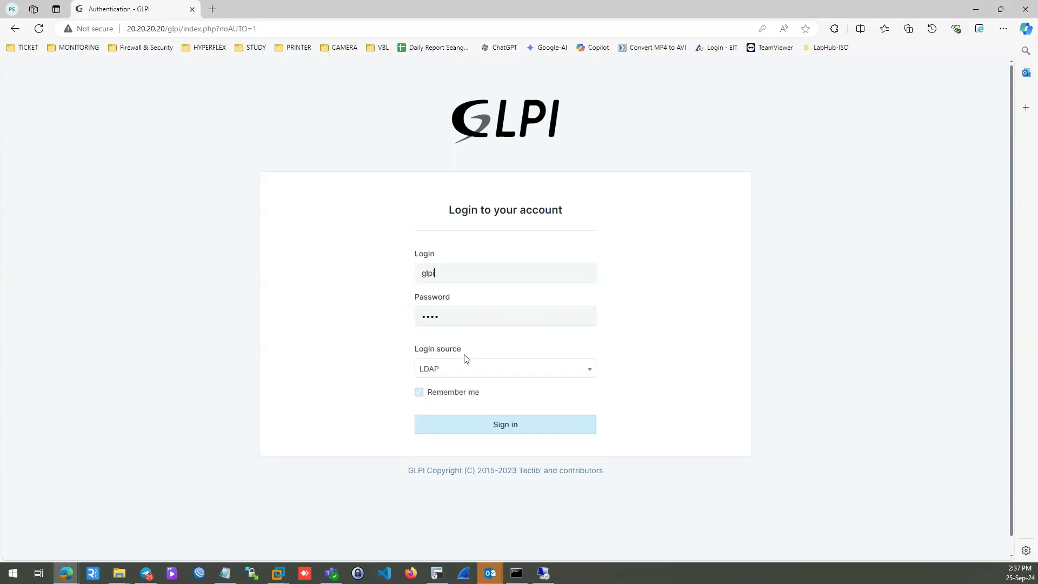
click(458, 368)
click(441, 388)
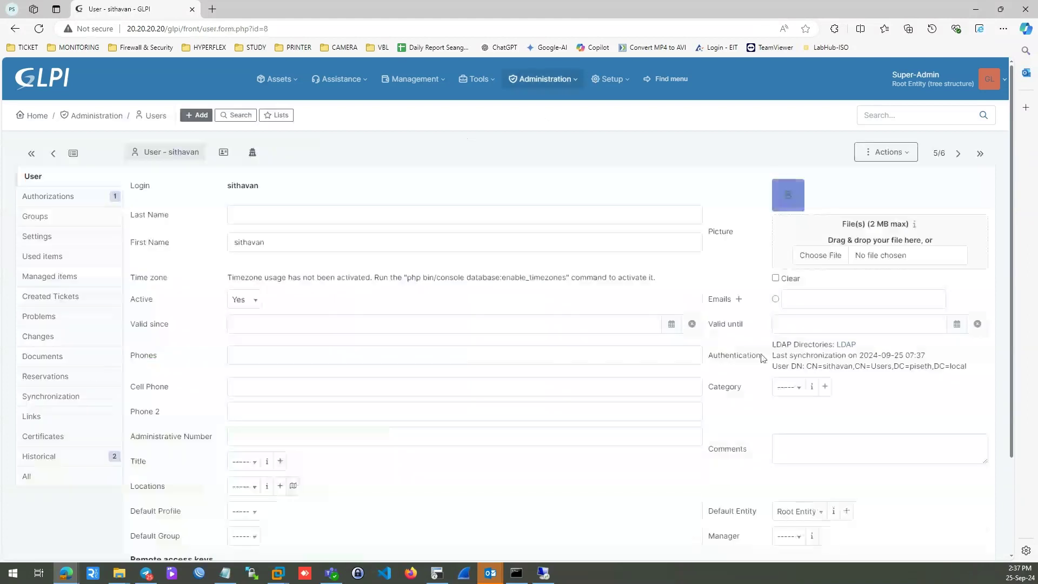
Step: Give the directory user a Super-Admin authorization, then log out
click(81, 197)
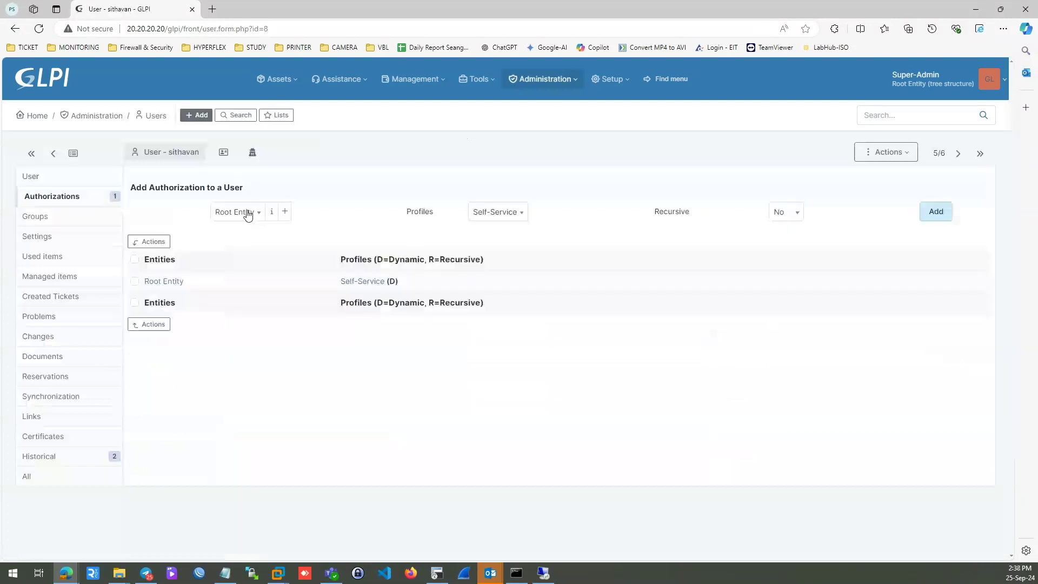
click(496, 212)
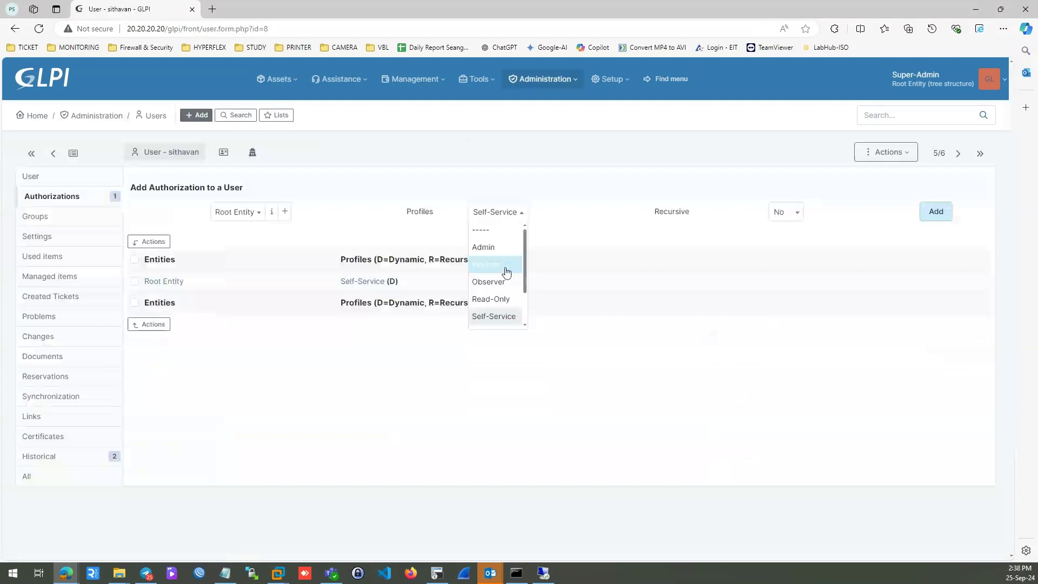
scroll(506, 272, down, 2)
click(509, 280)
click(943, 212)
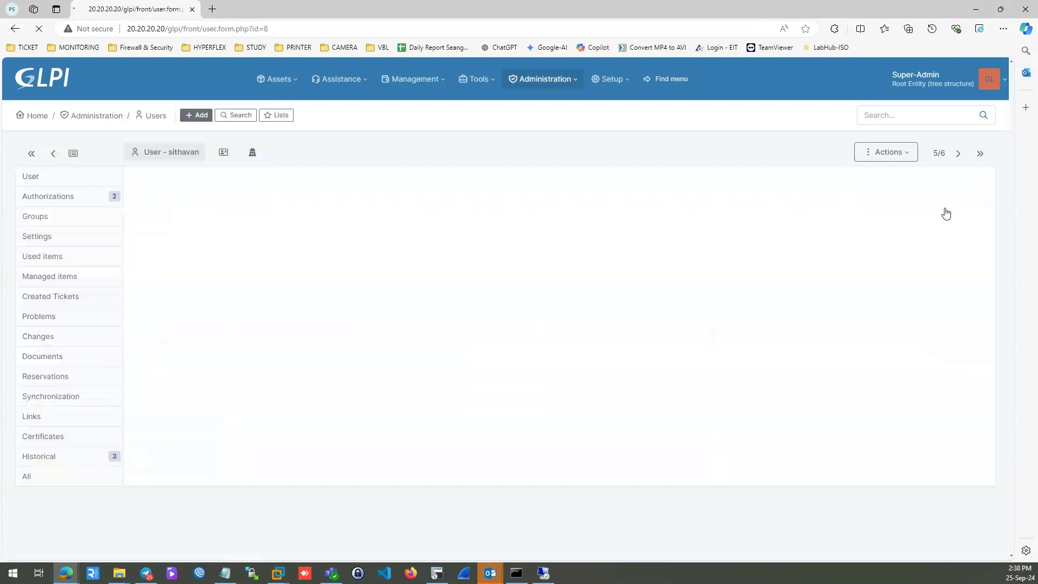
click(989, 79)
click(928, 290)
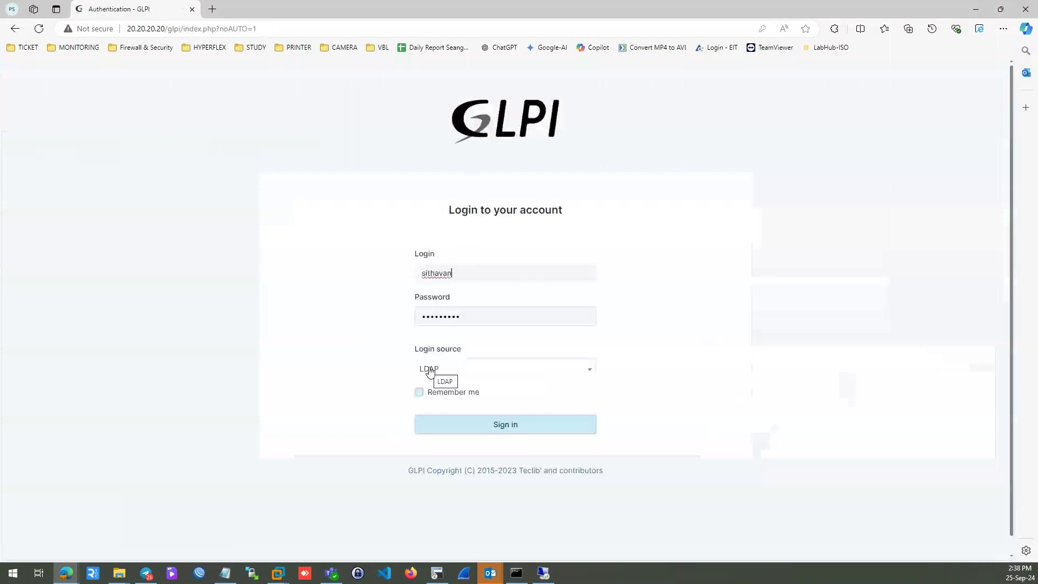
Step: Sign in as the directory user via LDAP and switch to the Super-Admin profile
key(Return)
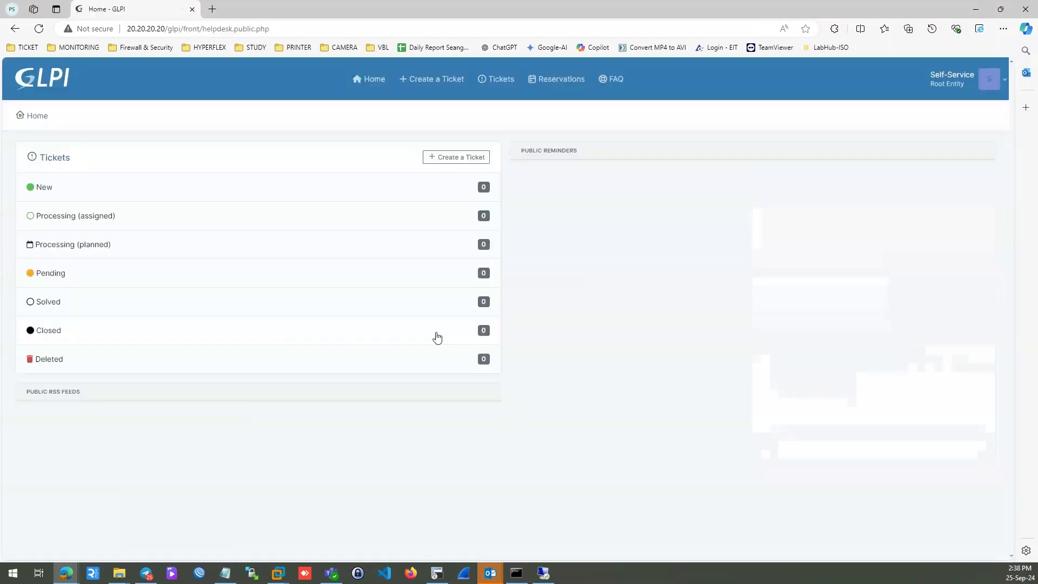
click(980, 78)
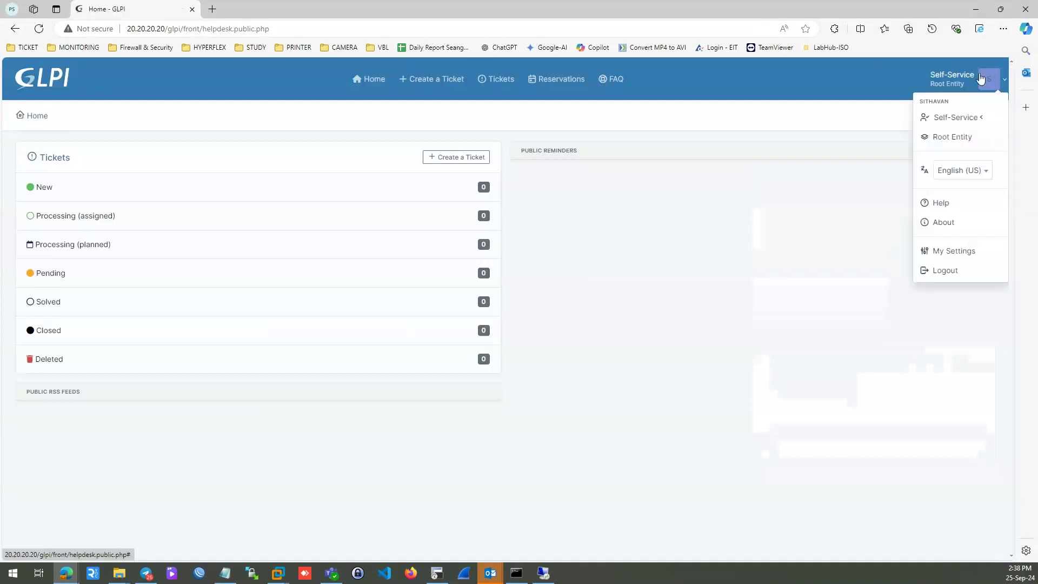
mouse_move(955, 117)
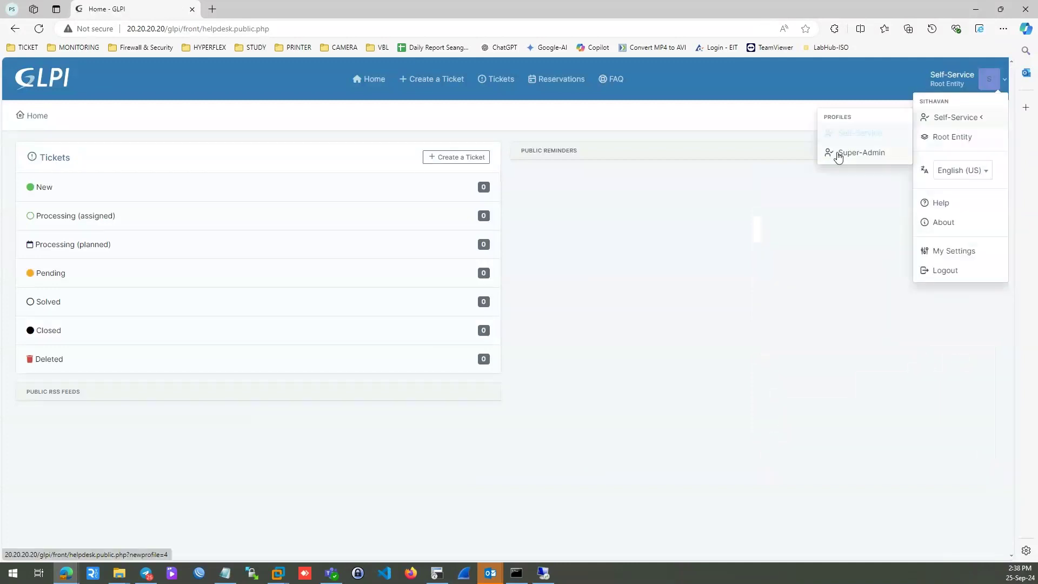
click(839, 154)
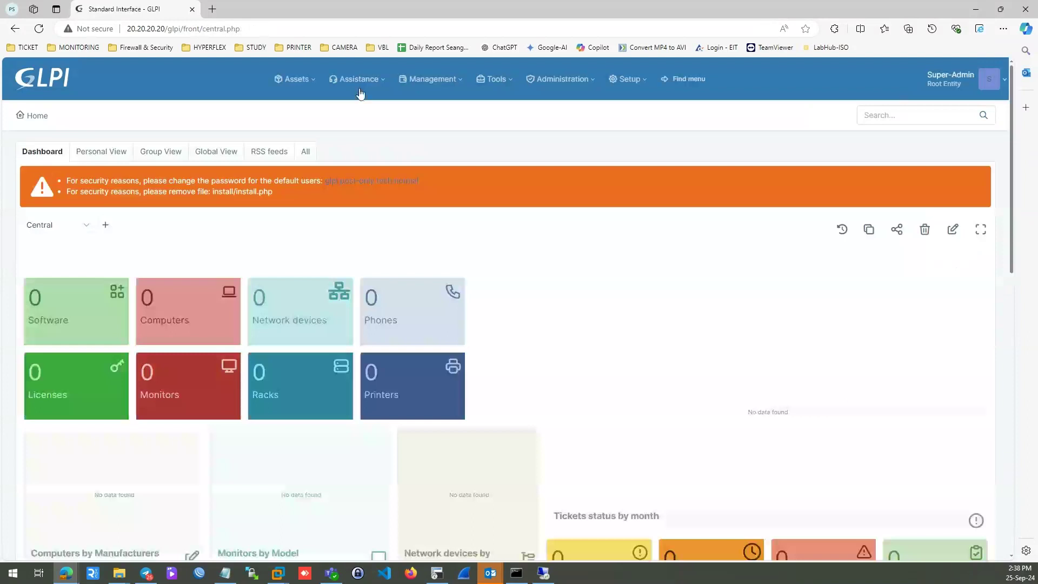
Step: Browse the Assistance tickets list and helpdesk dashboard, then go to Setup > Components
click(351, 83)
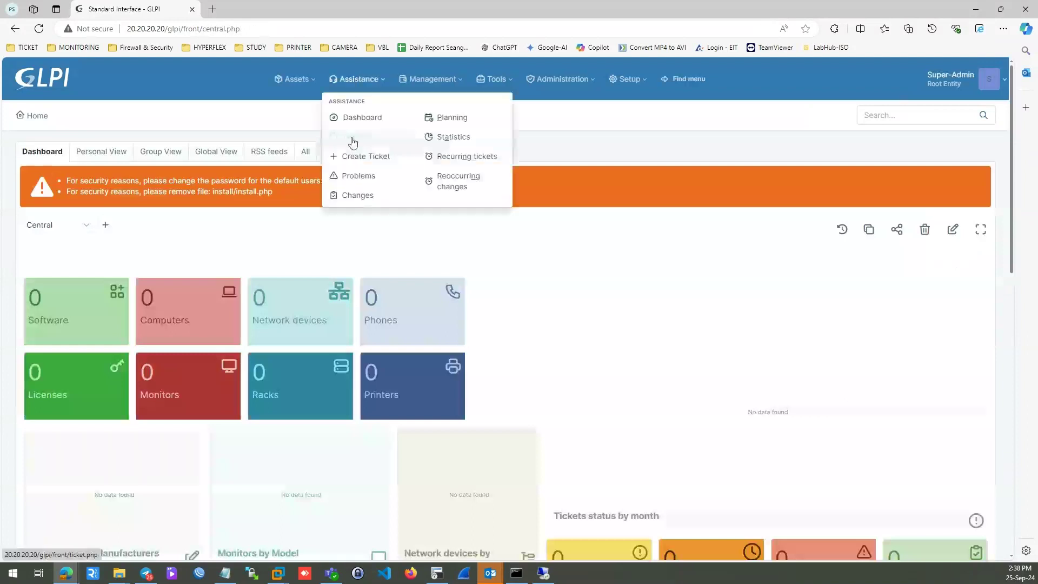
click(352, 143)
click(360, 79)
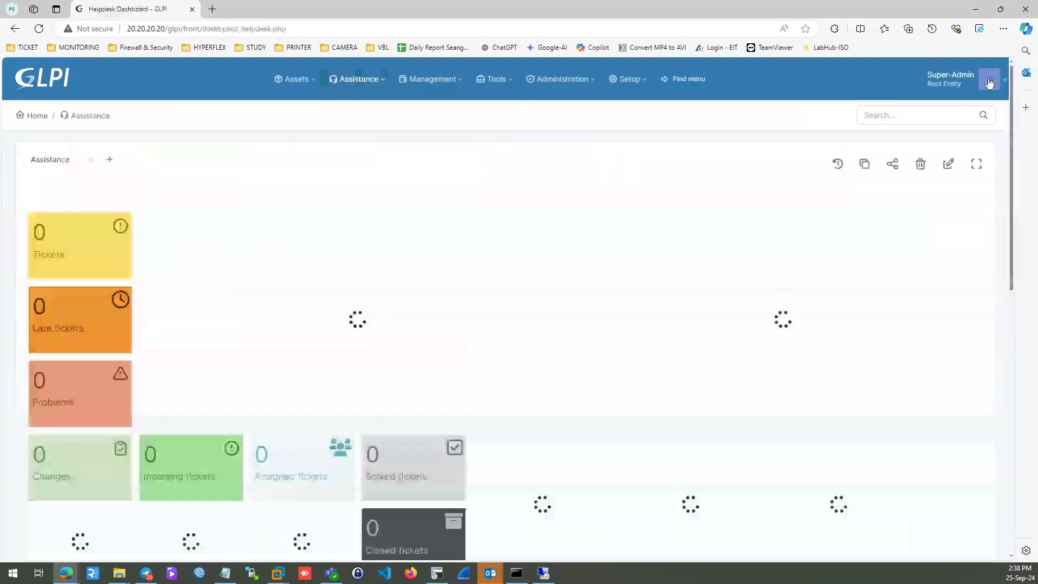
click(989, 81)
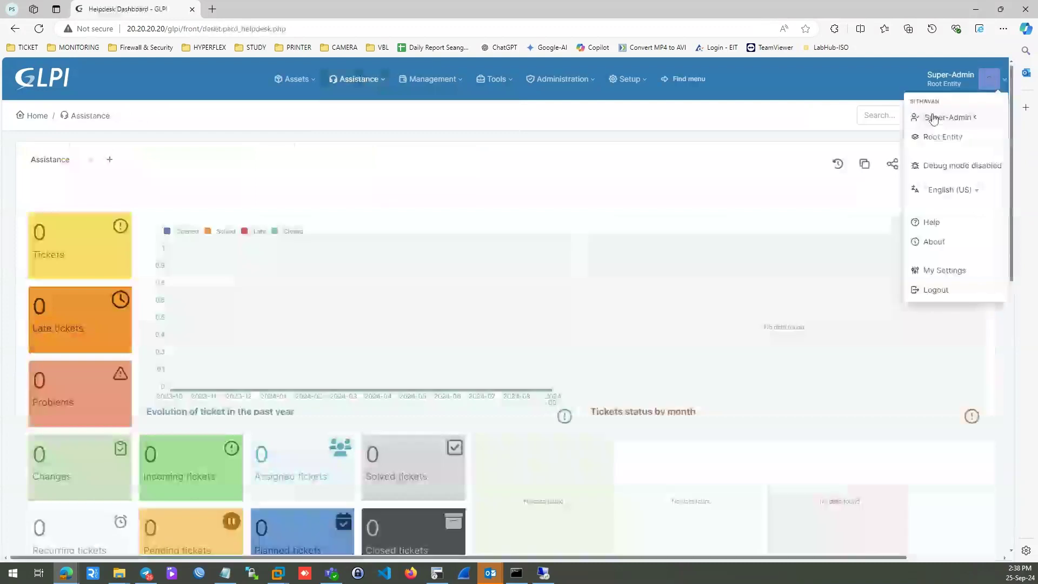
click(622, 81)
click(644, 137)
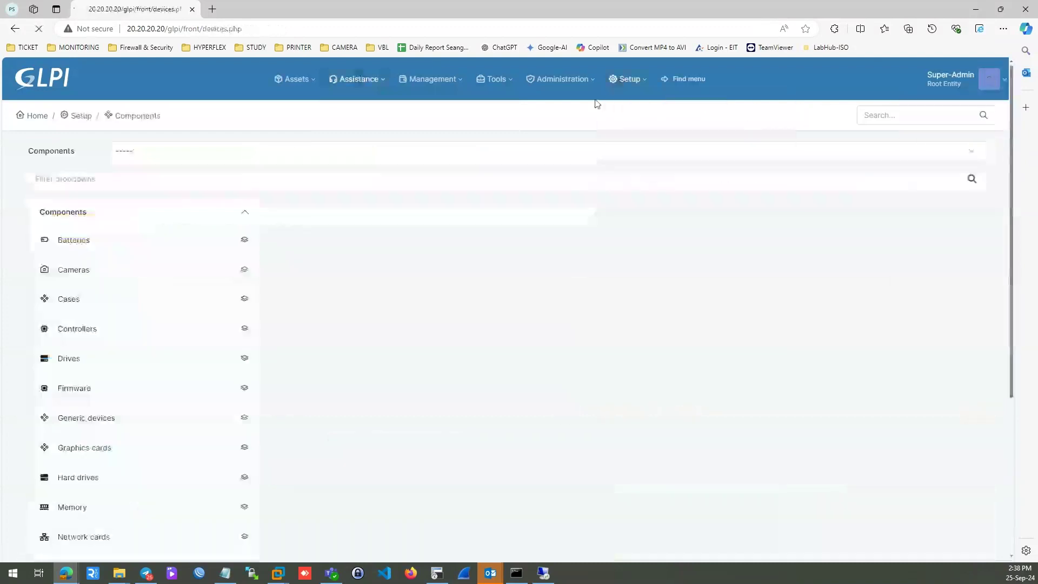